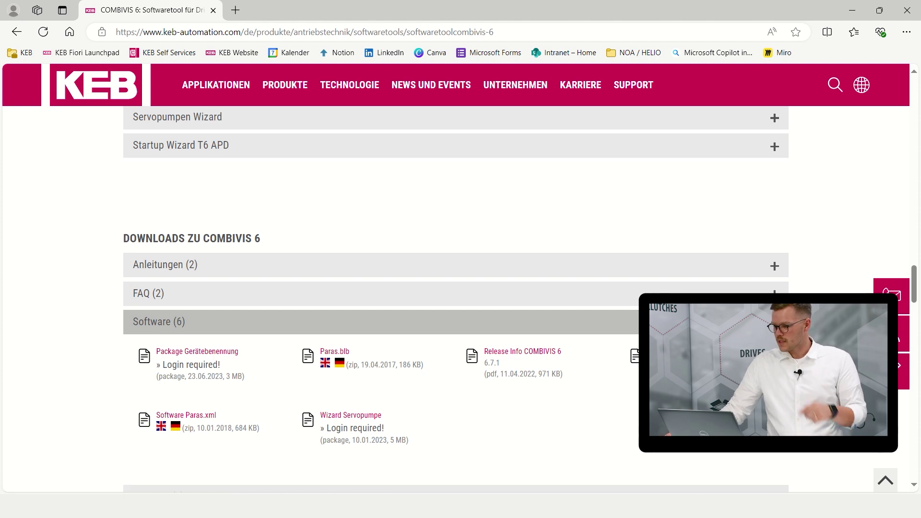
- Download the COMBIVIS studio 6 setup from the Software downloads and return to the desktop
click(681, 352)
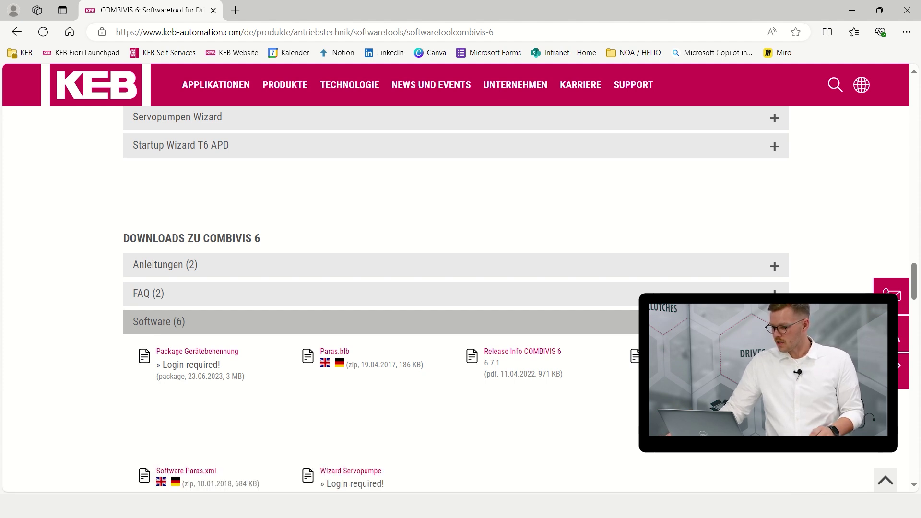
click(686, 398)
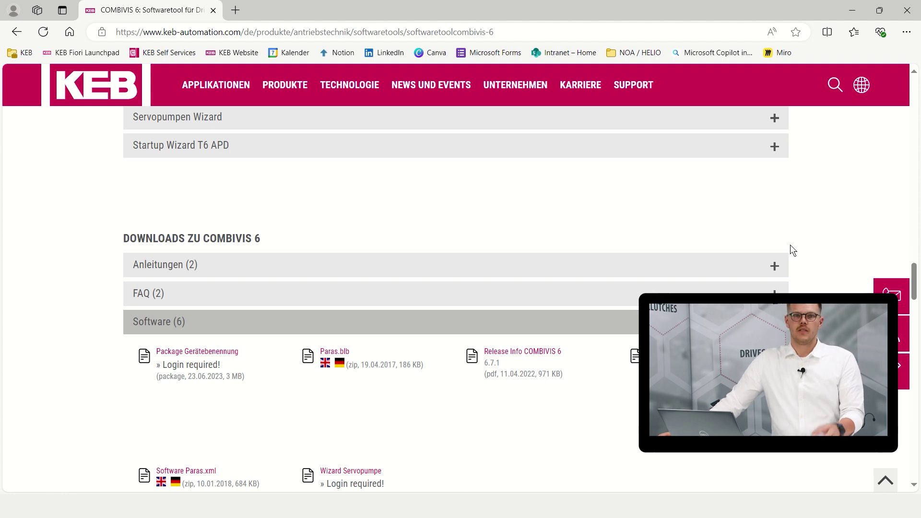
click(852, 10)
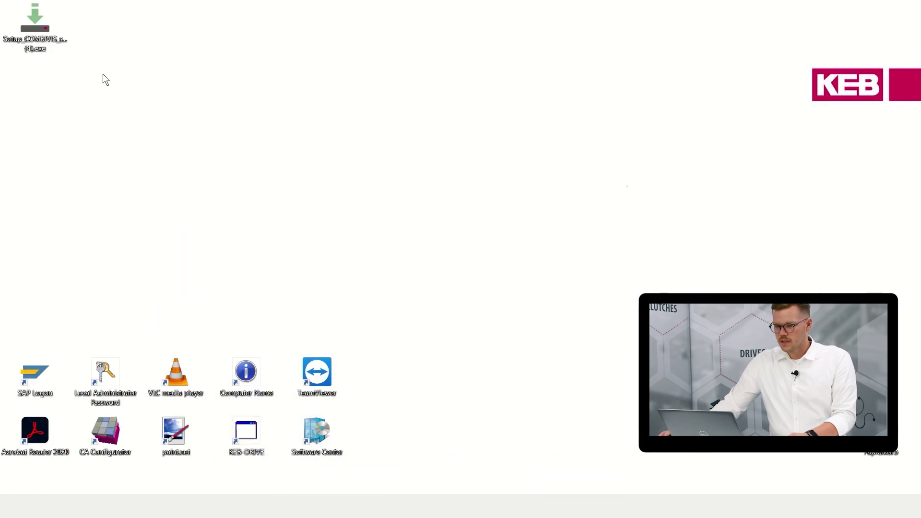
- Start the downloaded COMBIVIS setup with Deutsch as the setup language and continue past the welcome page
click(46, 36)
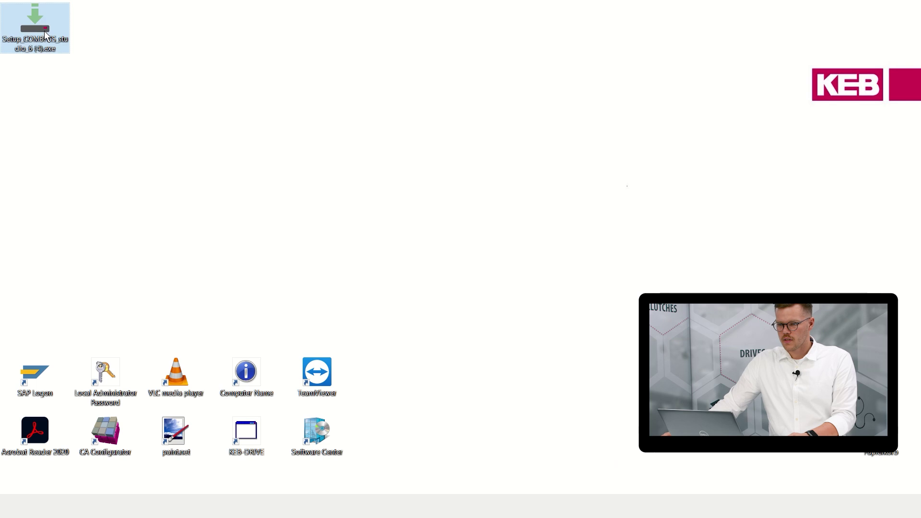
mouse_move(46, 43)
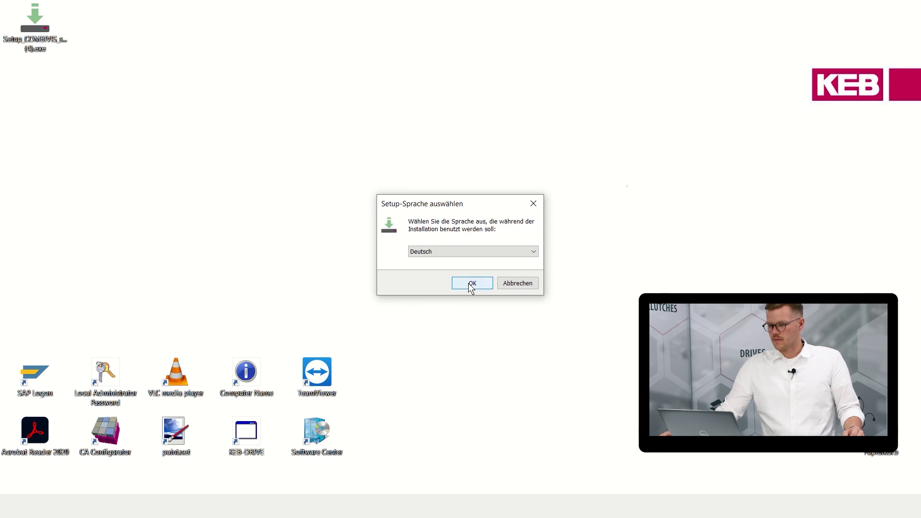
click(470, 284)
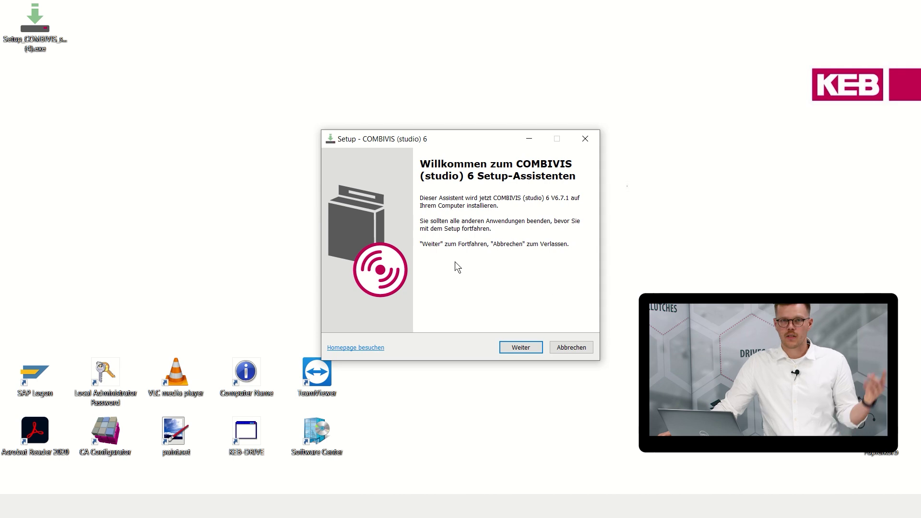
click(529, 348)
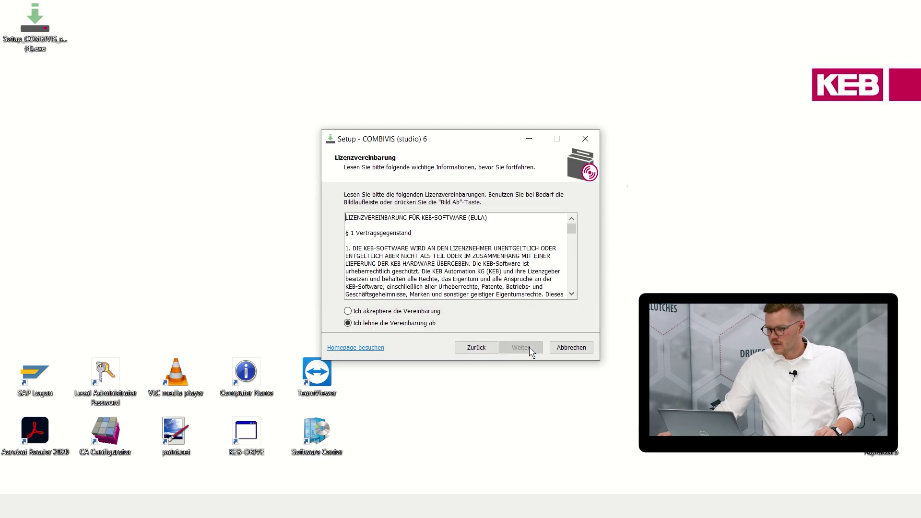
- Accept the licence agreement and keep the default target folder, Kompakte Installation and start menu folder
click(428, 311)
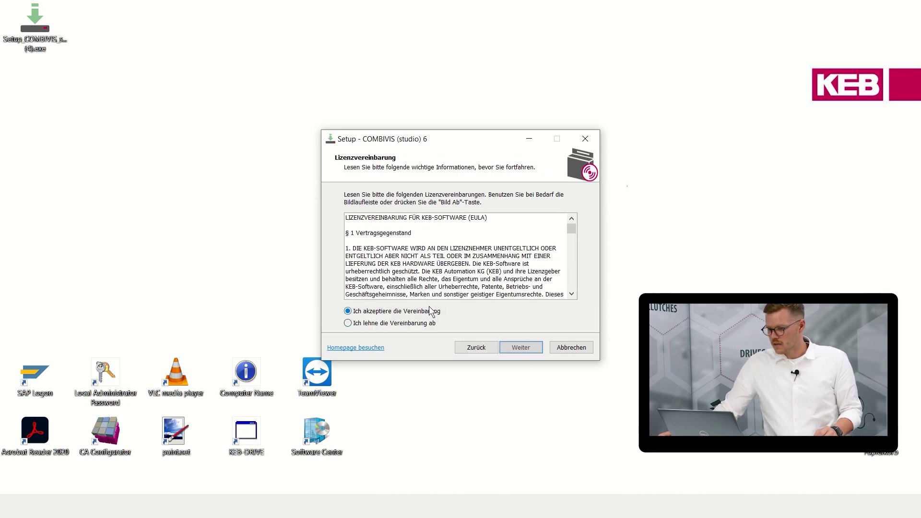
click(505, 349)
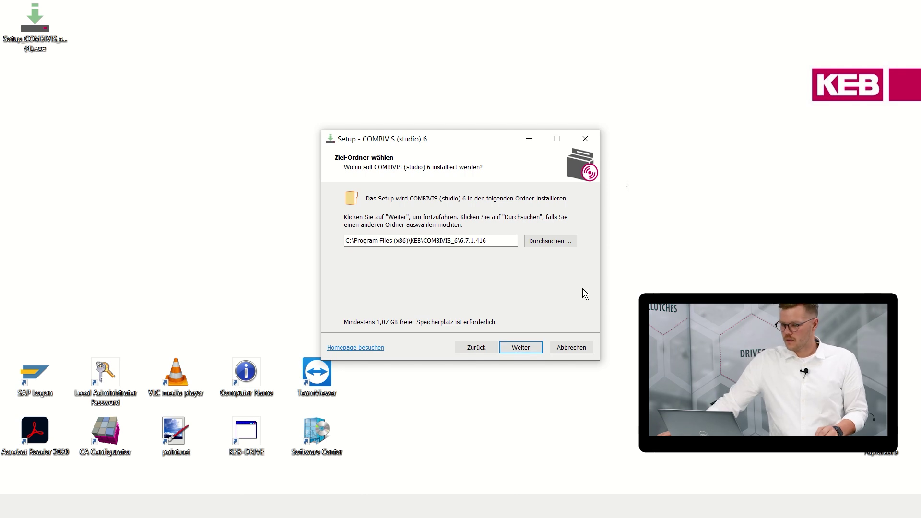
click(526, 347)
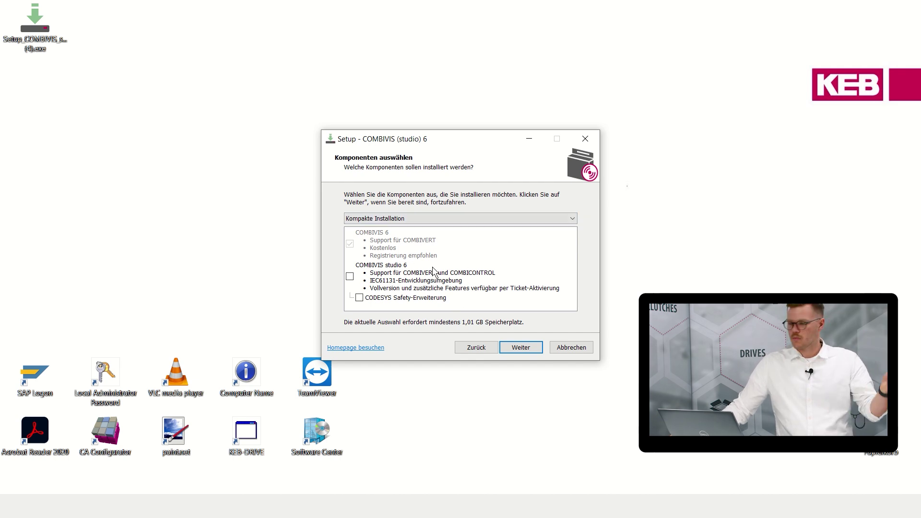
click(520, 348)
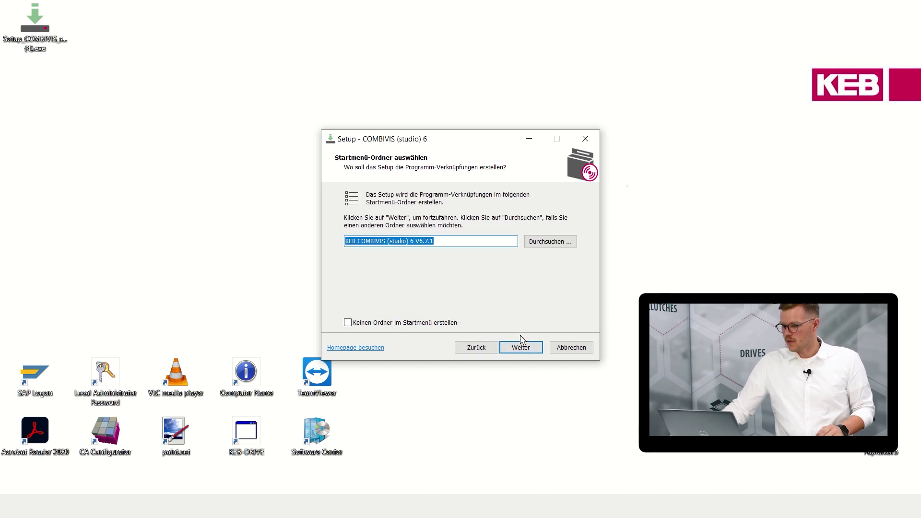
click(520, 355)
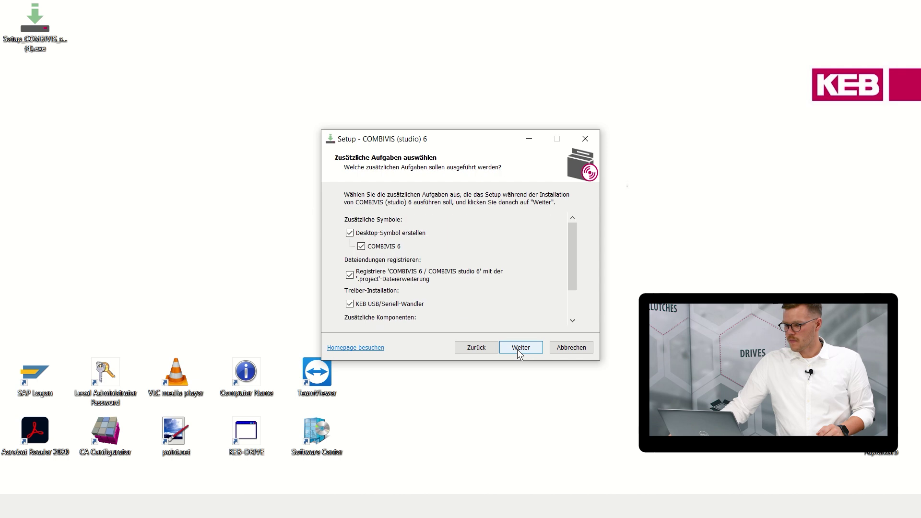
- Keep all additional tasks selected, including Dokumentendatenbank with KEB PDF Viewer, and install COMBIVIS 6
scroll(502, 275, down, 2)
scroll(501, 275, up, 2)
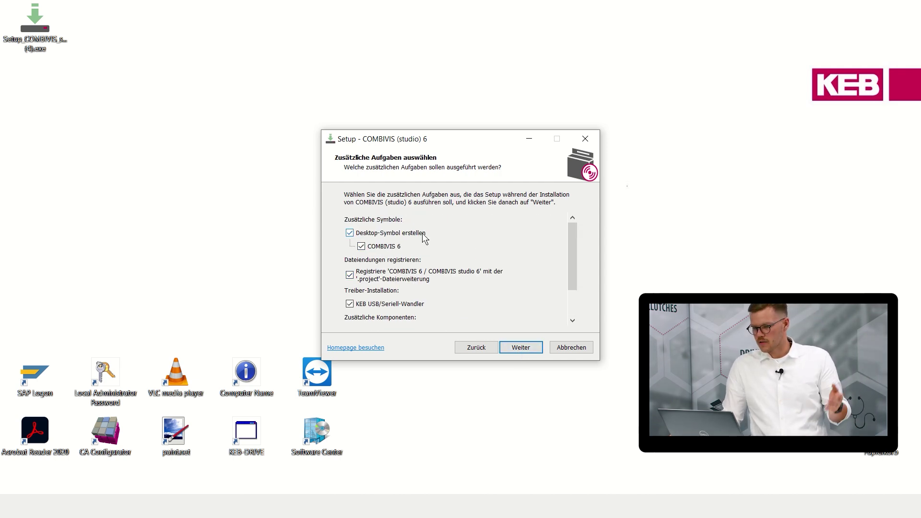
scroll(422, 247, down, 2)
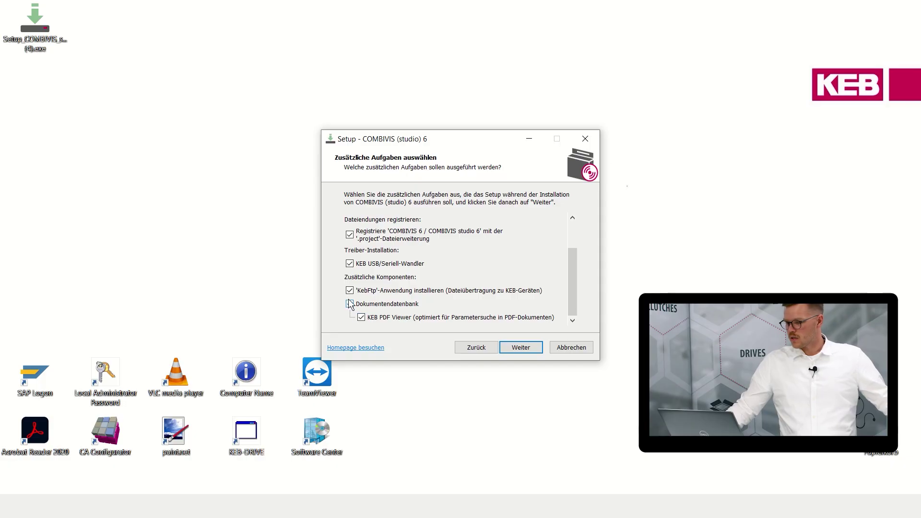
click(350, 304)
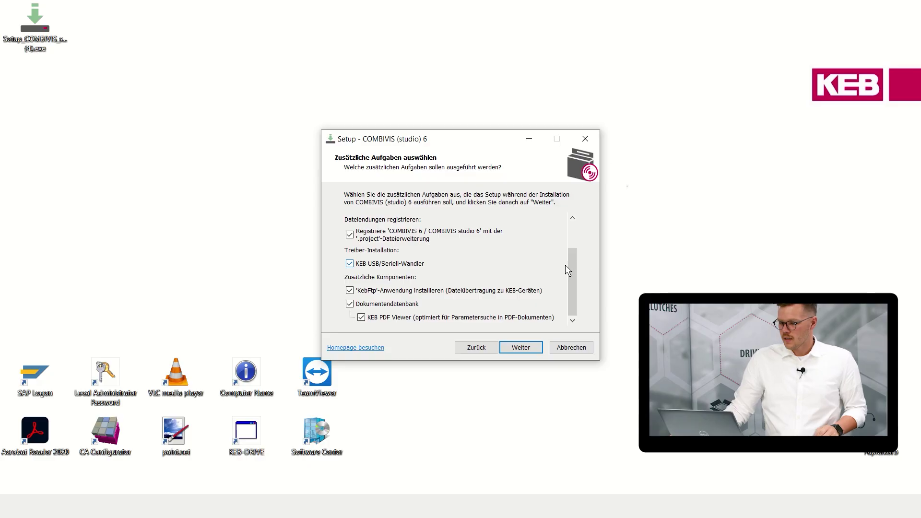
click(520, 347)
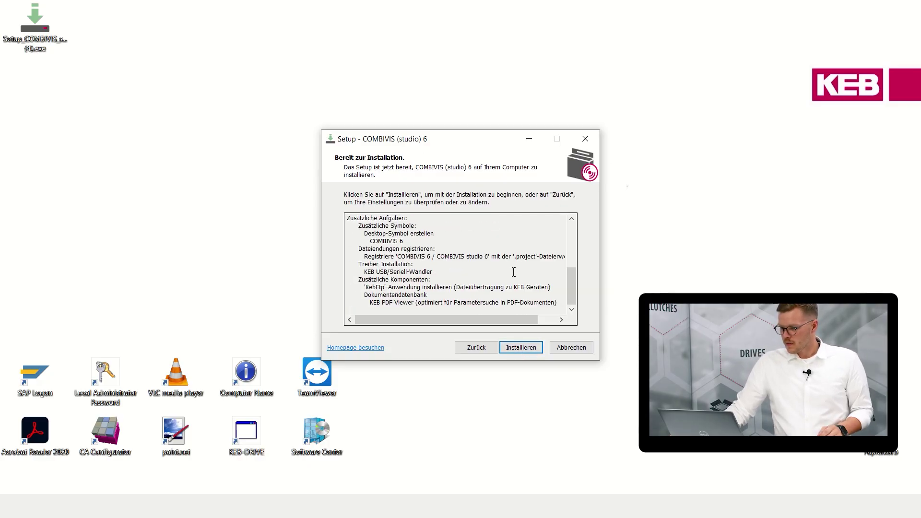
click(524, 346)
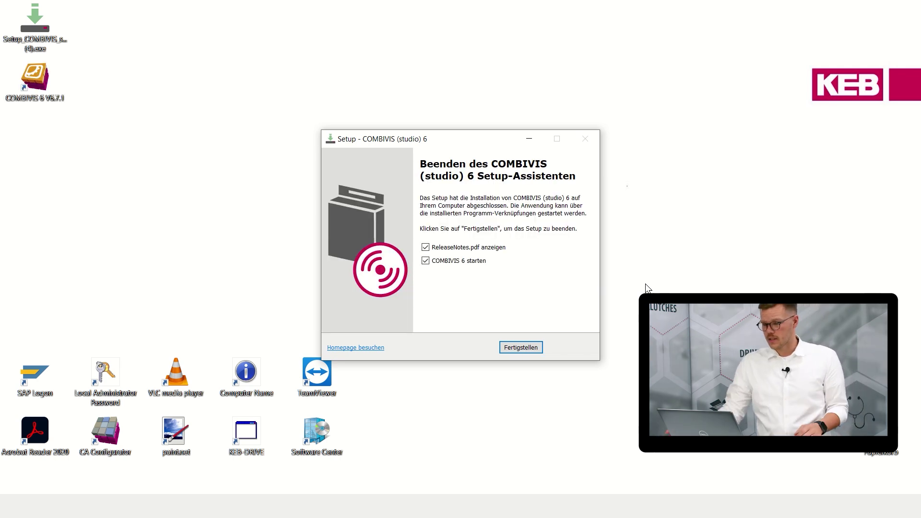
- Finish the setup without showing ReleaseNotes.pdf and launch COMBIVIS 6 V6.7.1
click(461, 247)
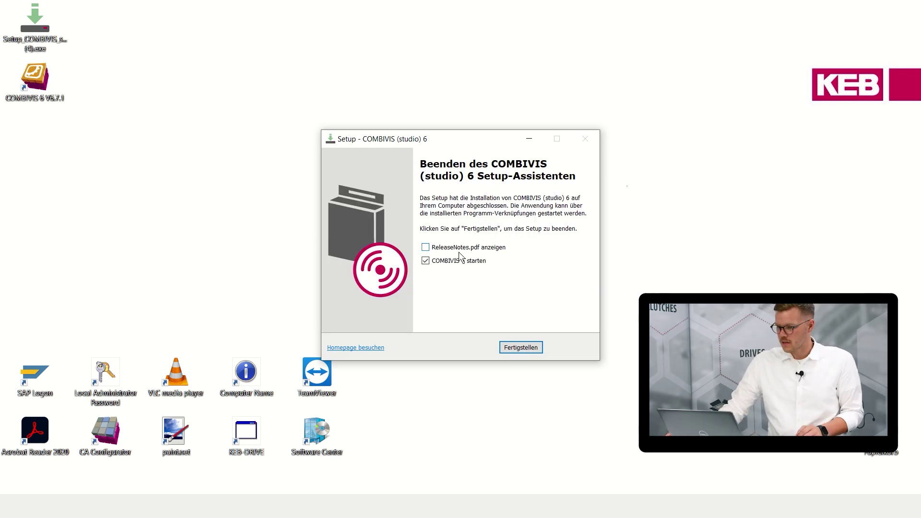
click(534, 346)
double_click(47, 90)
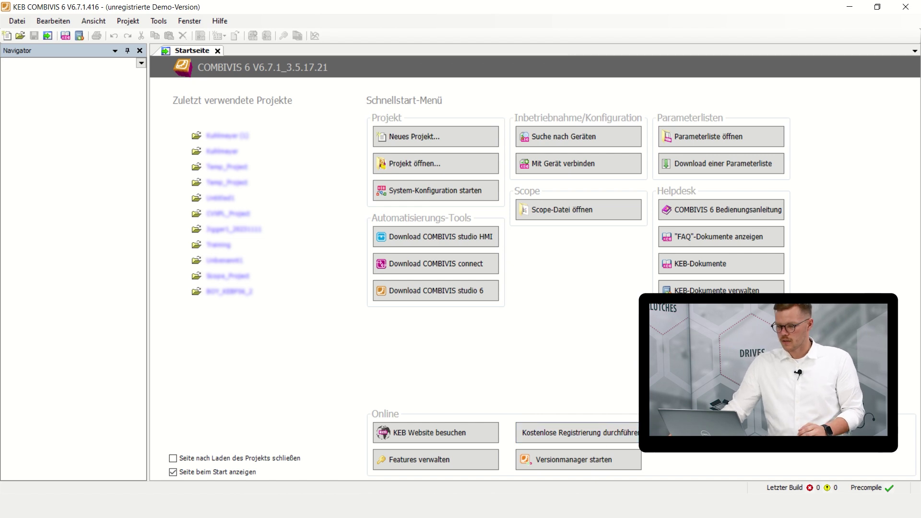
- Switch to the KEB website in the browser and open the new-user registration form from the account login page
key(alt+Tab)
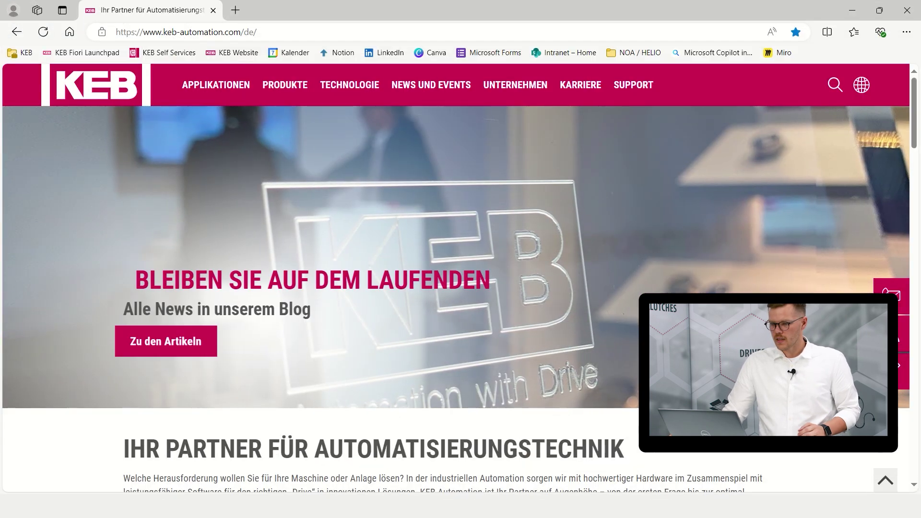
mouse_move(374, 420)
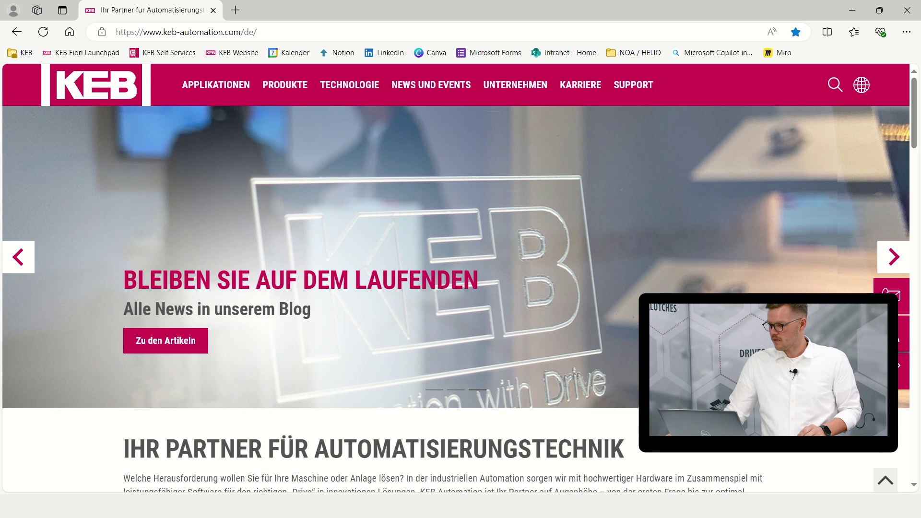
click(844, 335)
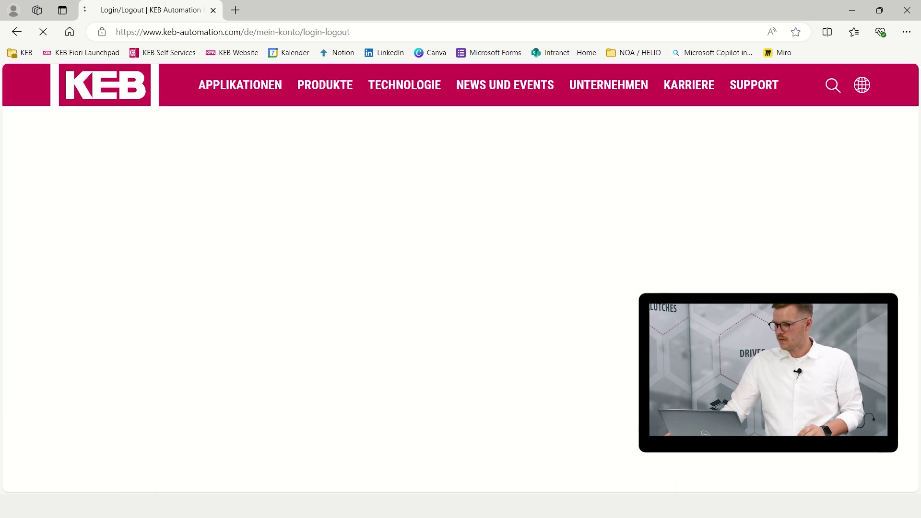
scroll(605, 307, down, 5)
scroll(605, 301, down, 2)
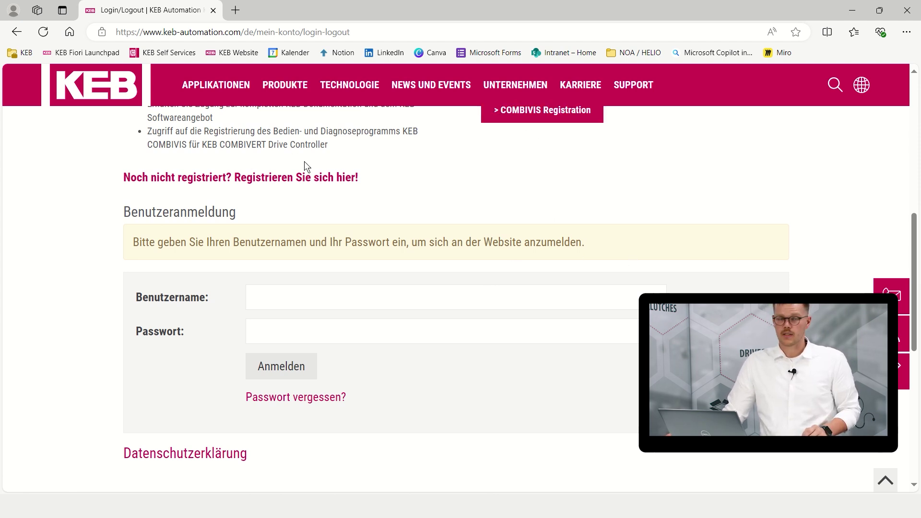
click(292, 180)
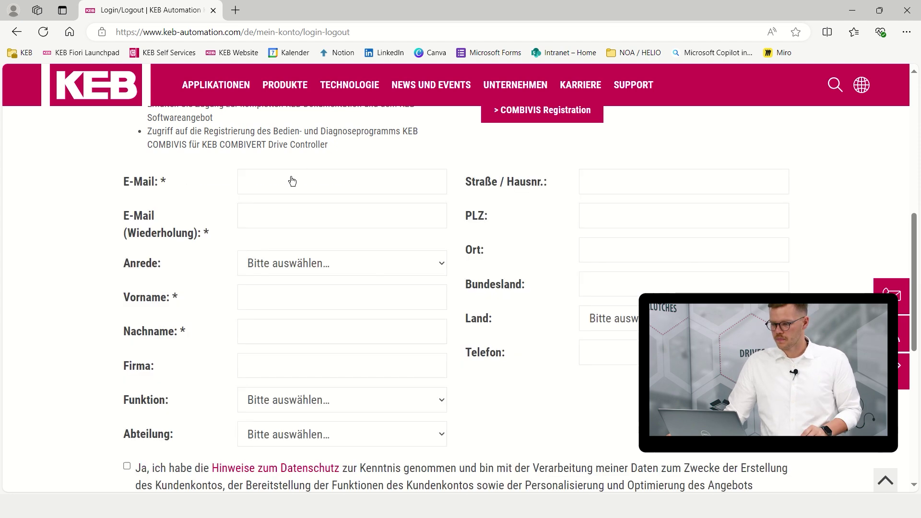
- Fill in the e-mail, name and company fields from the saved autofill entry and set Anrede to Herr
click(269, 181)
click(329, 240)
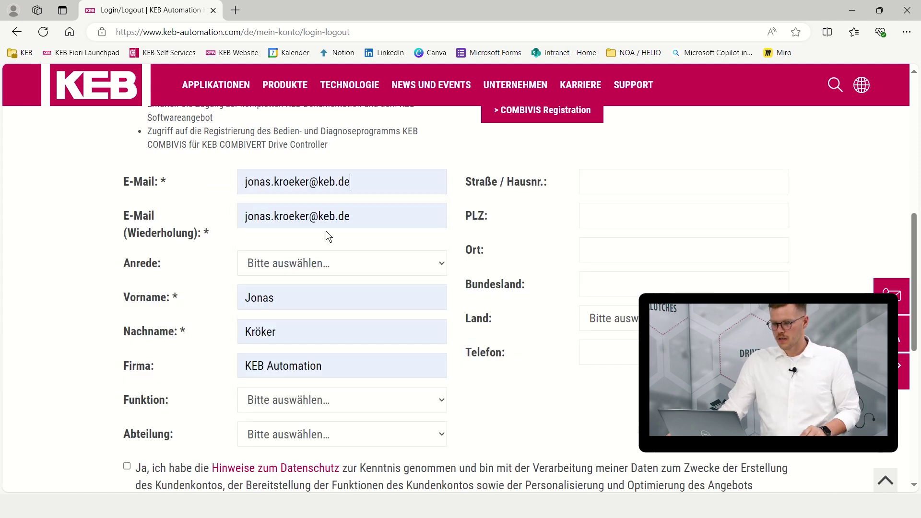
click(310, 264)
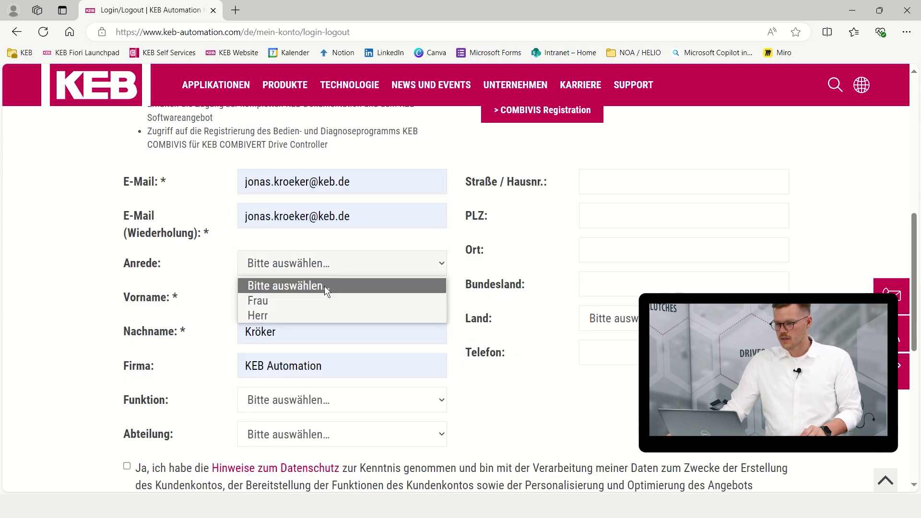
click(288, 313)
- Set Funktion to Sachbearbeiter and Abteilung to Marketing in the registration form
click(287, 398)
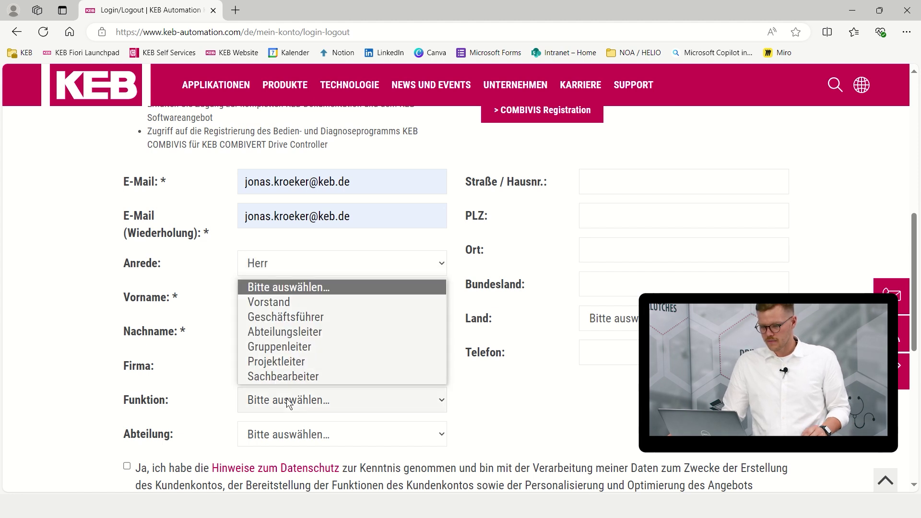
click(313, 376)
click(286, 431)
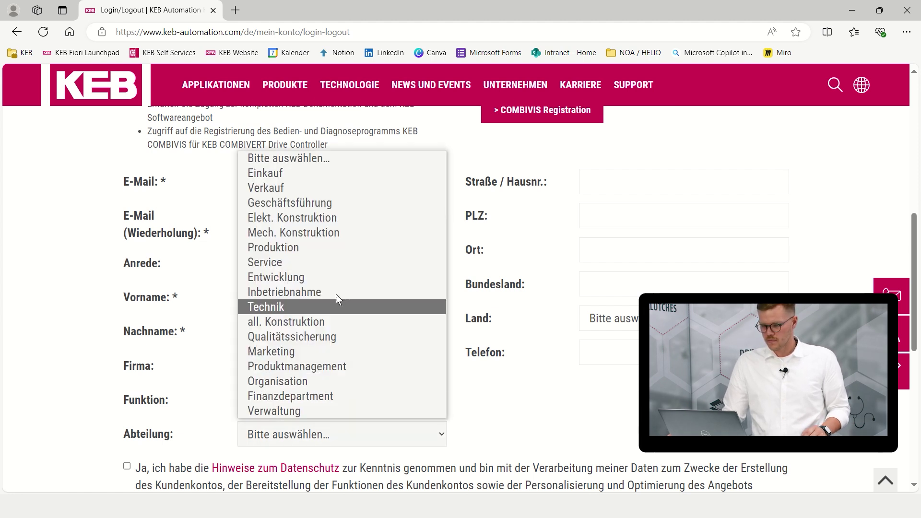
click(315, 354)
- Fill in the street, postcode, city and federal state fields from the saved autofill entries
click(627, 178)
click(626, 229)
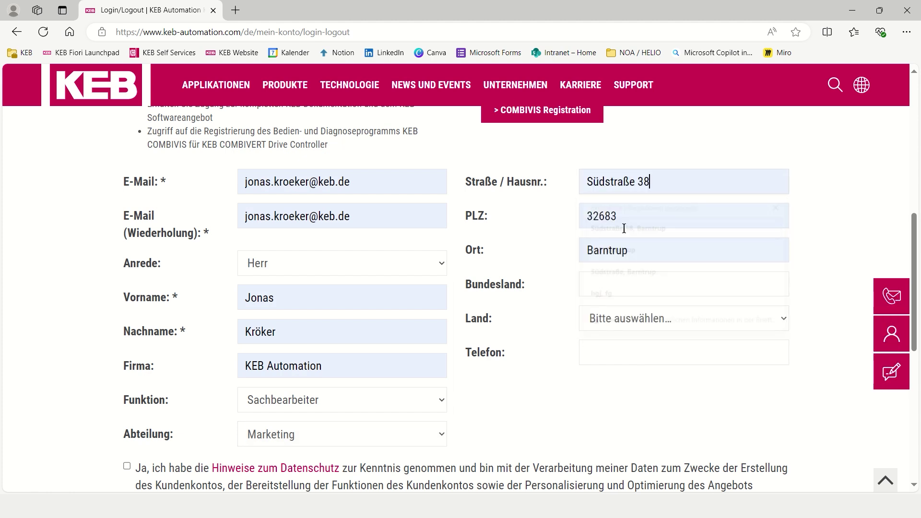
click(617, 283)
click(608, 328)
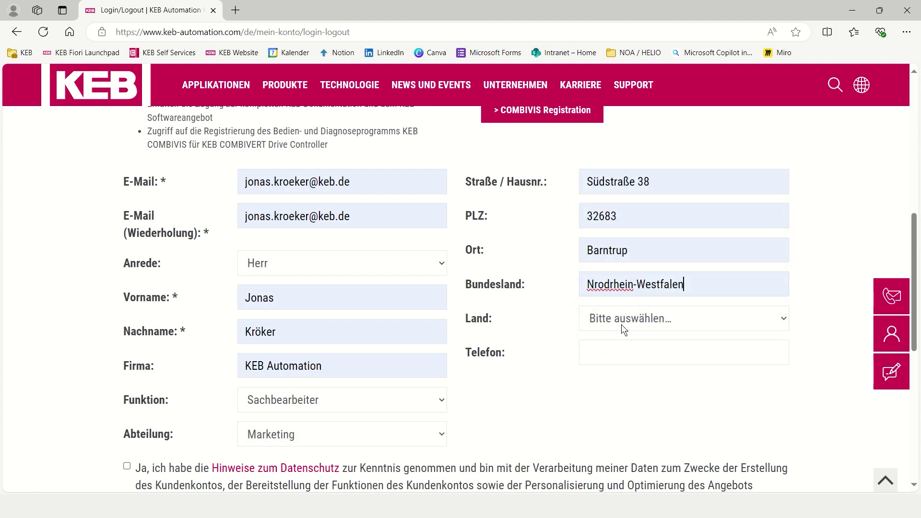
- Set Land to Deutschland in the registration form
click(621, 319)
scroll(638, 96, down, 15)
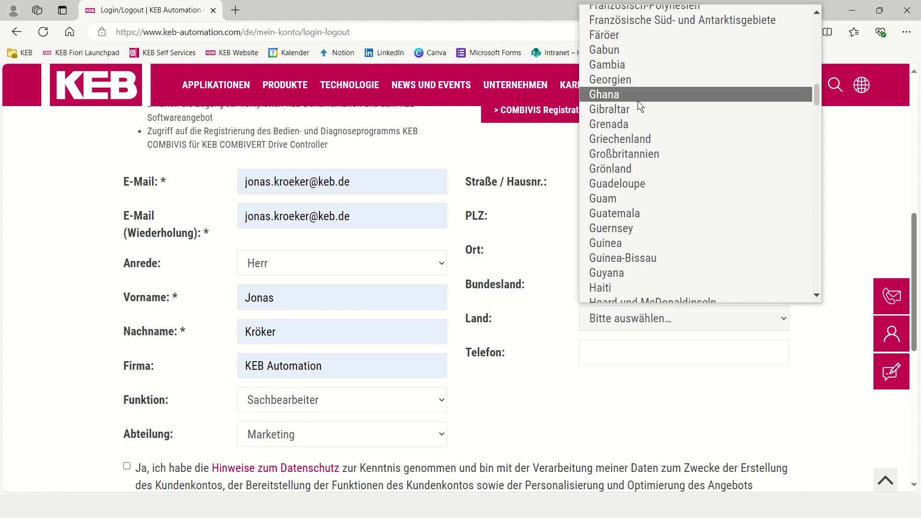
scroll(637, 101, up, 5)
scroll(633, 47, up, 4)
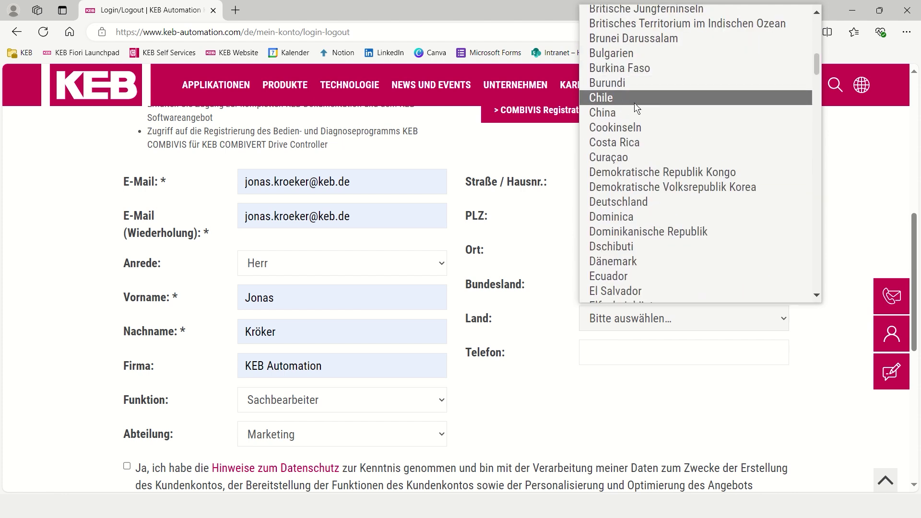
click(645, 204)
- Consent to the data privacy notice, submit the registration form and review the submitted data
scroll(585, 320, down, 3)
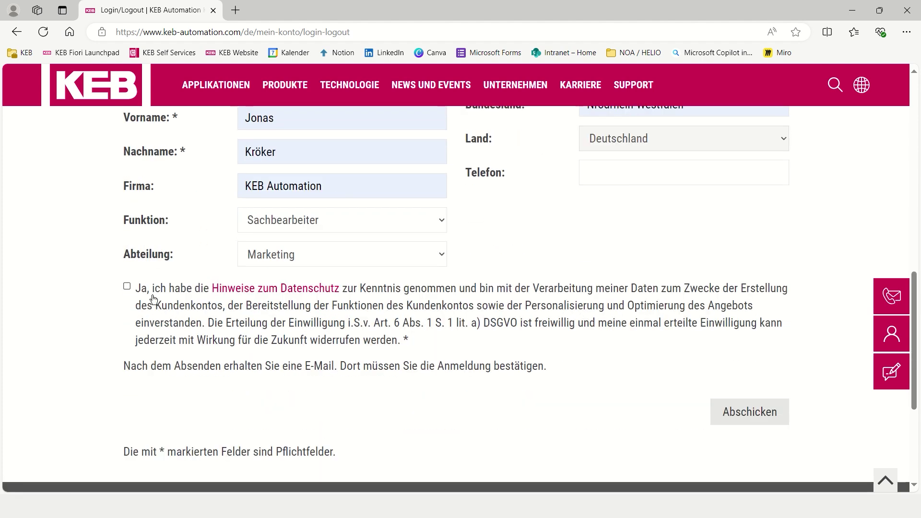
click(127, 286)
click(730, 412)
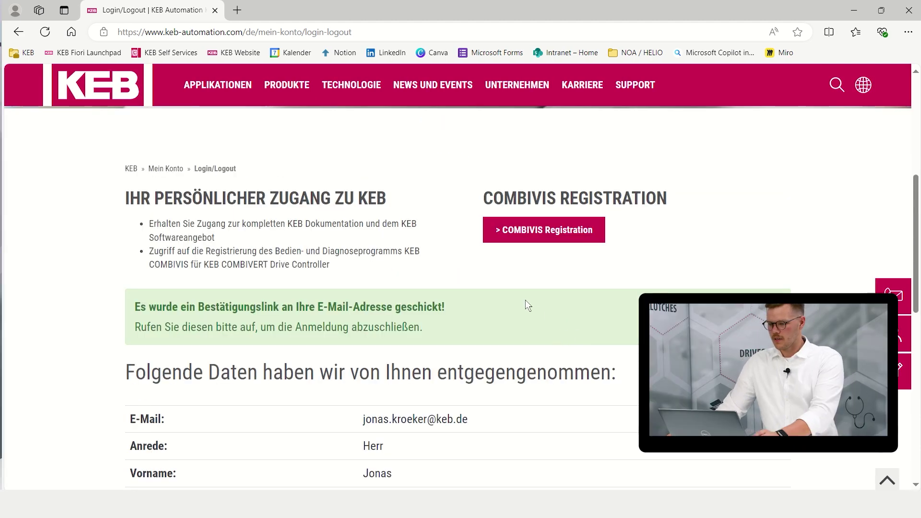
scroll(525, 300, down, 1)
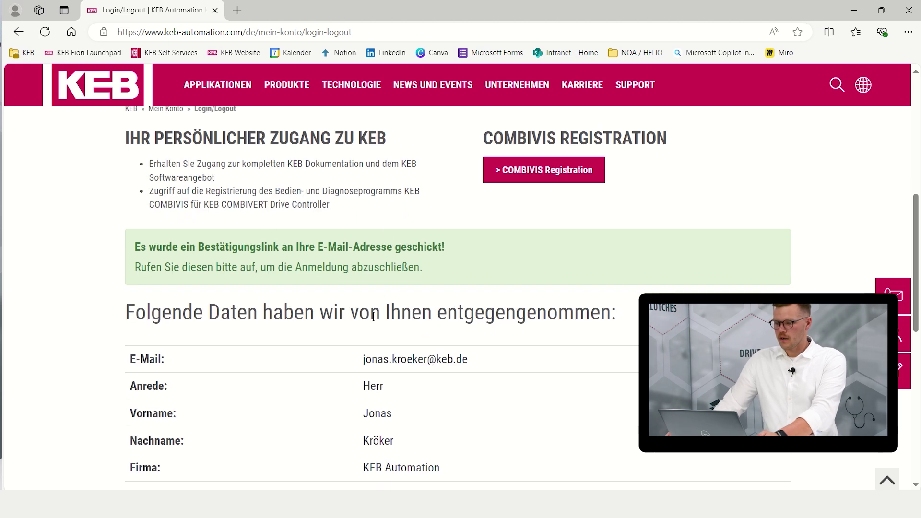
- Switch to Outlook, open the confirmation link in the registration e-mail and complete the KEB website registration
mouse_move(362, 7)
click(372, 25)
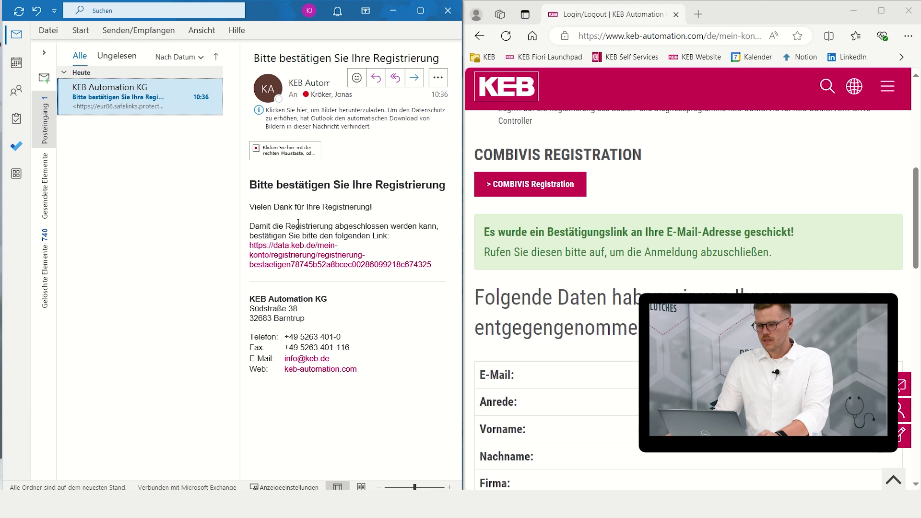
click(314, 255)
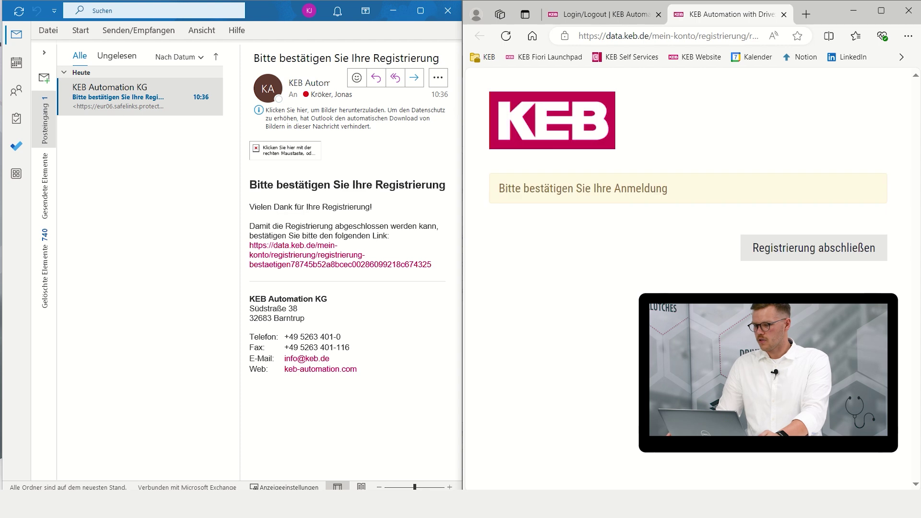
click(776, 259)
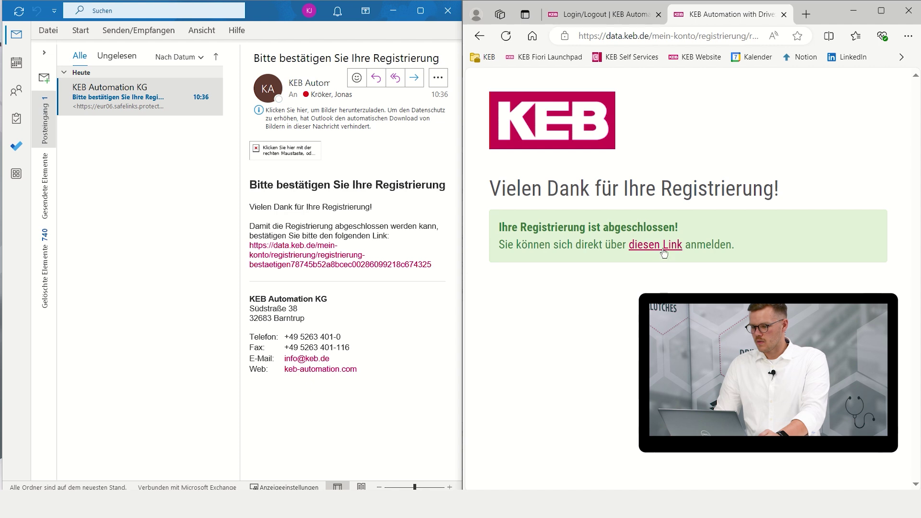
- Open the KEB login page and fill in Benutzername with the user name copied from the newly received credentials e-mail
click(664, 246)
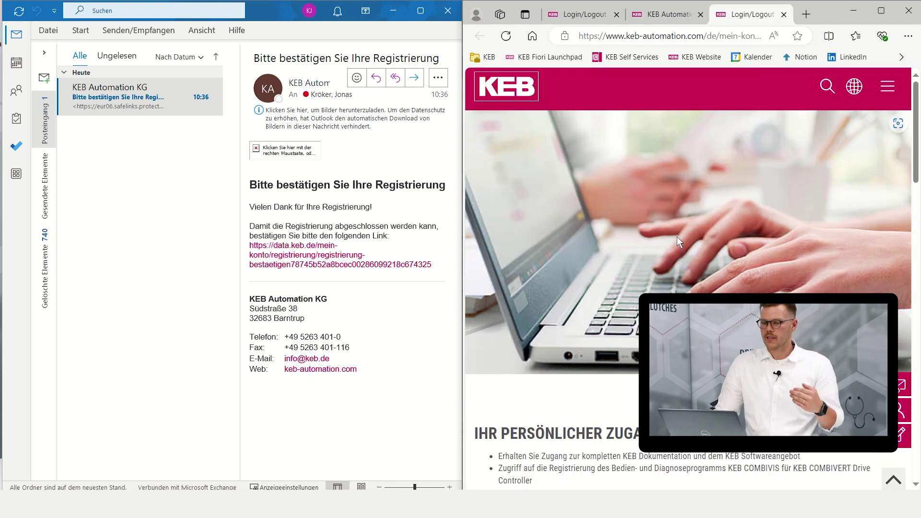
scroll(677, 237, down, 10)
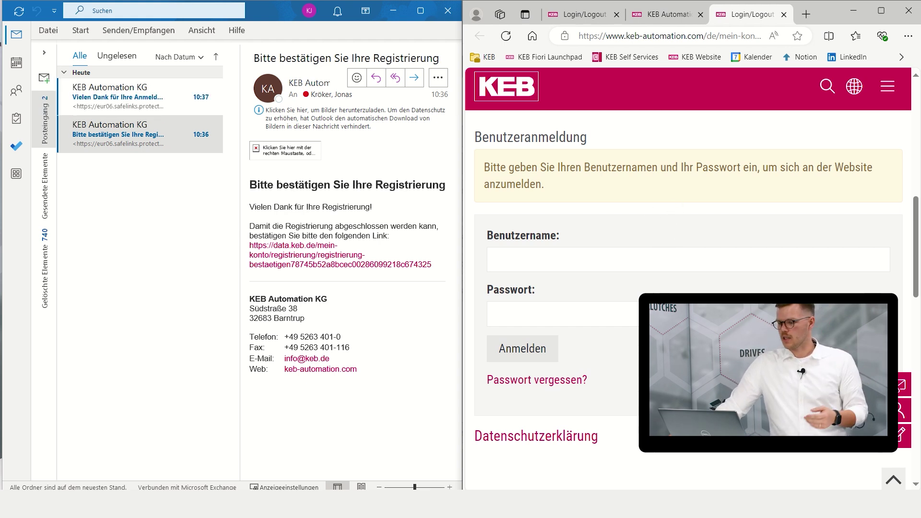
click(139, 96)
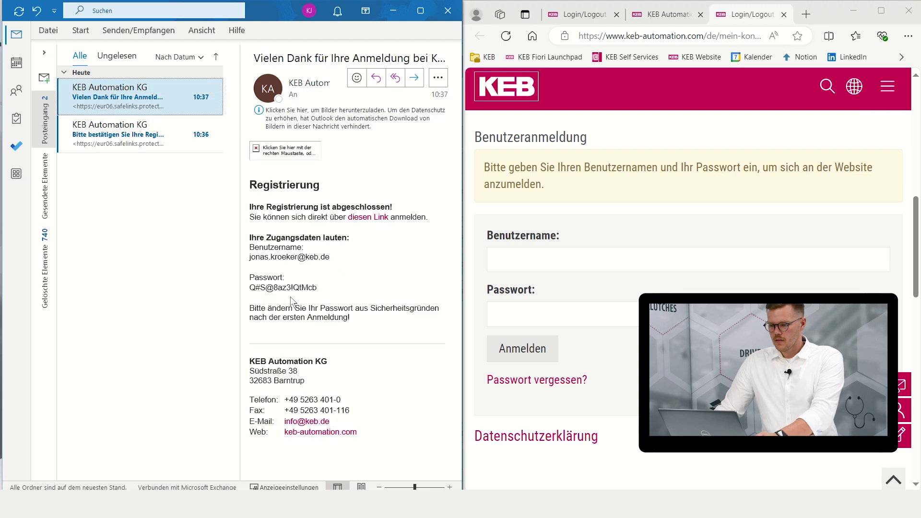
drag(312, 267, 258, 268)
key(ctrl+c)
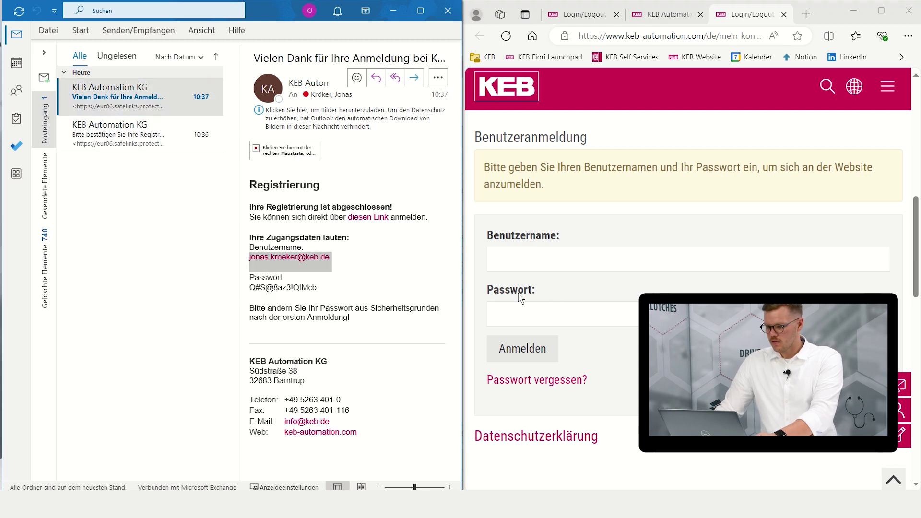
click(547, 254)
key(ctrl+v)
- Paste the account password from the e-mail into Passwort, log in and decline saving it in the browser
drag(327, 290, 246, 289)
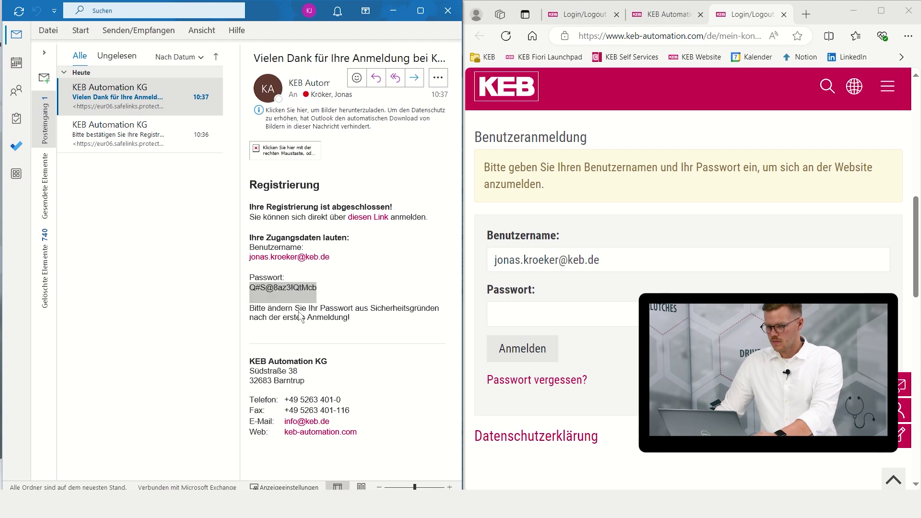
click(605, 323)
key(ctrl+v)
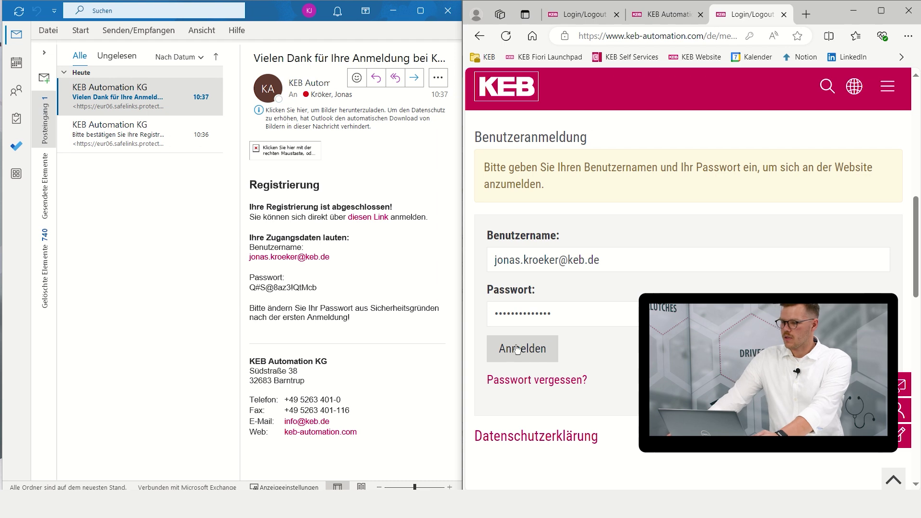
click(517, 348)
click(763, 182)
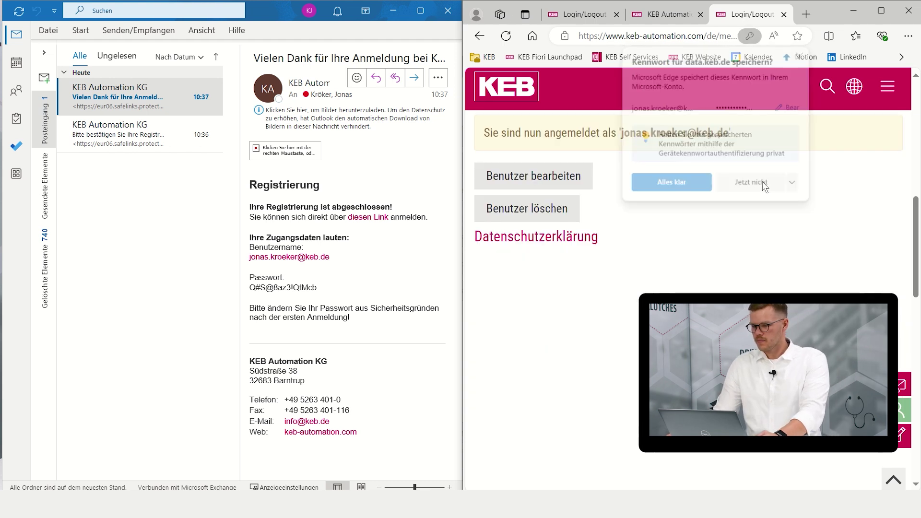
- Maximize the browser window, open the COMBIVIS Registration page, reveal the registration key and copy it
click(882, 12)
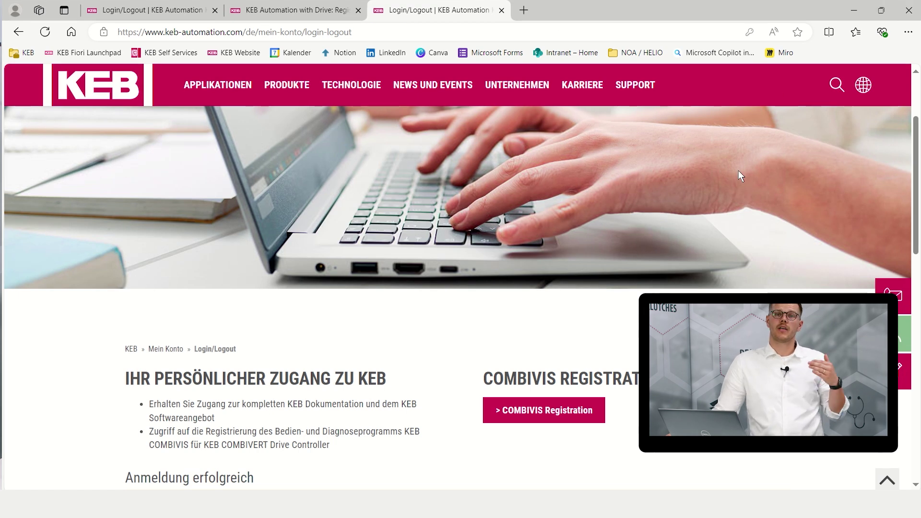
scroll(700, 273, down, 5)
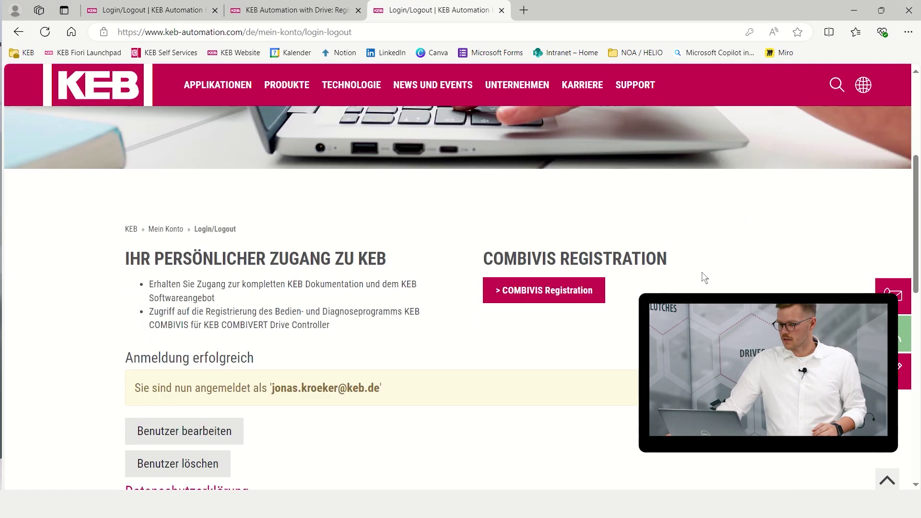
click(565, 178)
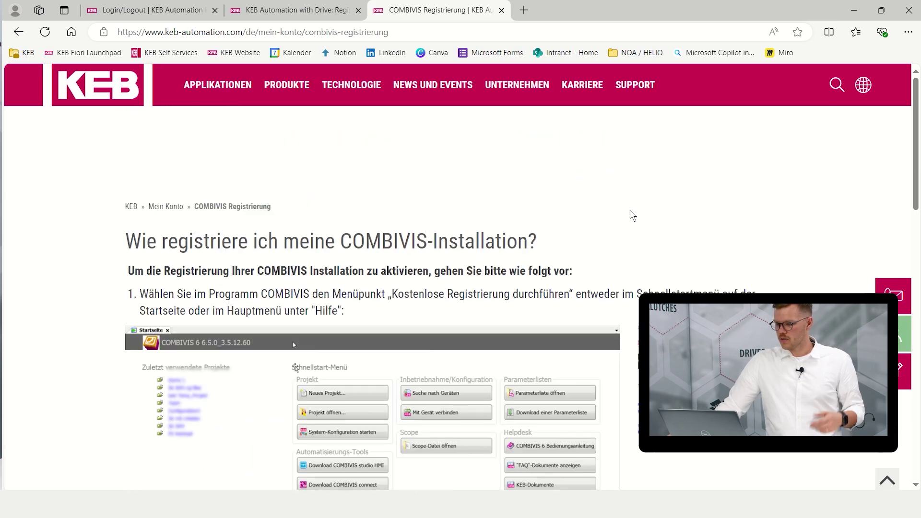
scroll(625, 221, down, 8)
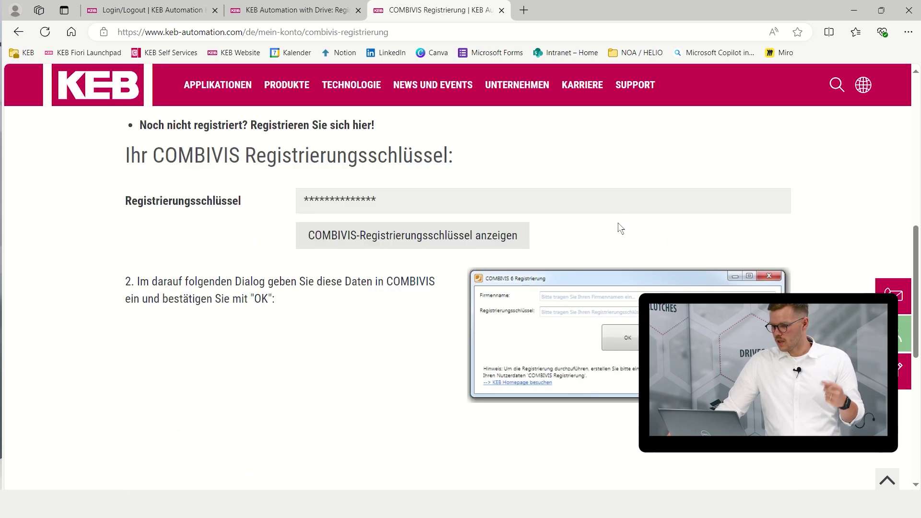
click(458, 245)
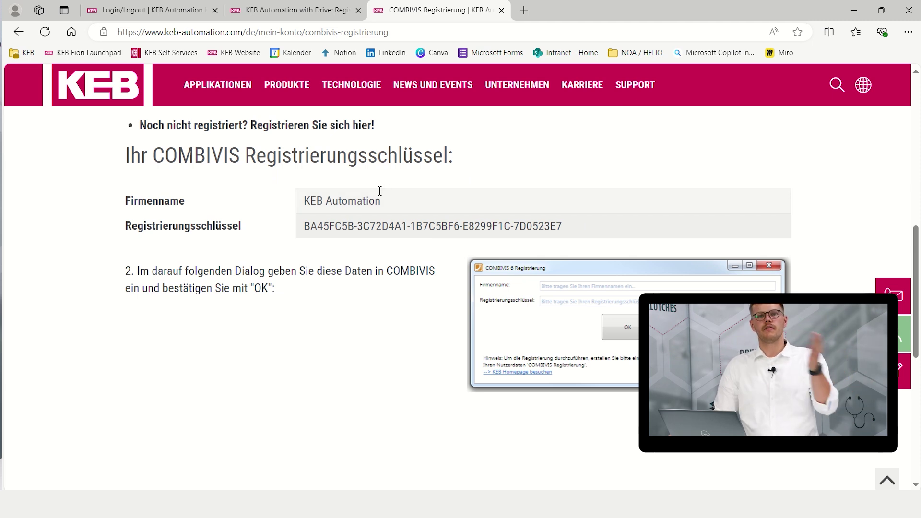
drag(570, 226, 302, 227)
key(ctrl+c)
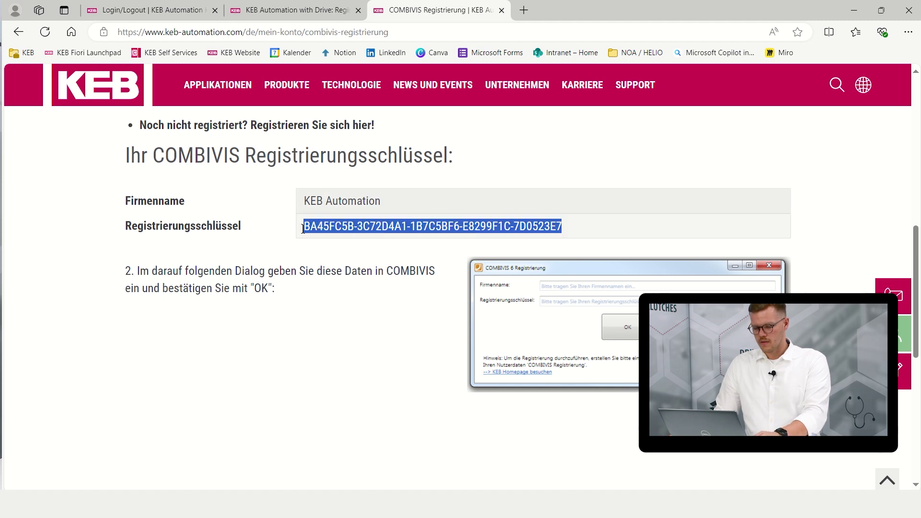
- Switch to COMBIVIS 6 and register it for free with Firmenname KEB Automation and the copied registration key
click(844, 9)
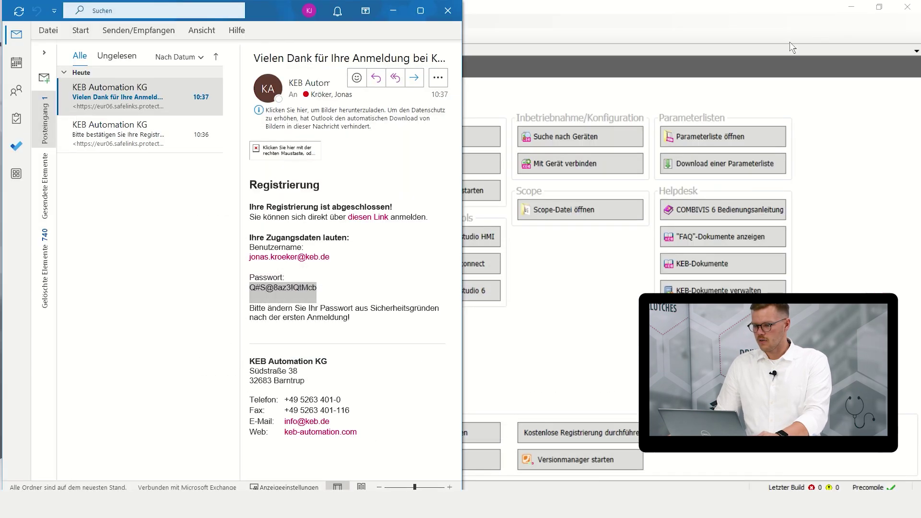
click(794, 72)
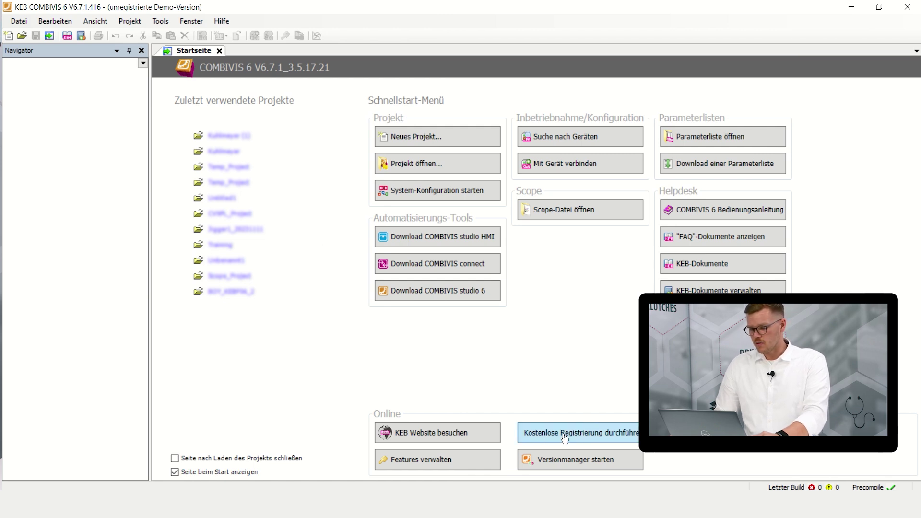
click(632, 440)
click(201, 122)
text(KEB Automation)
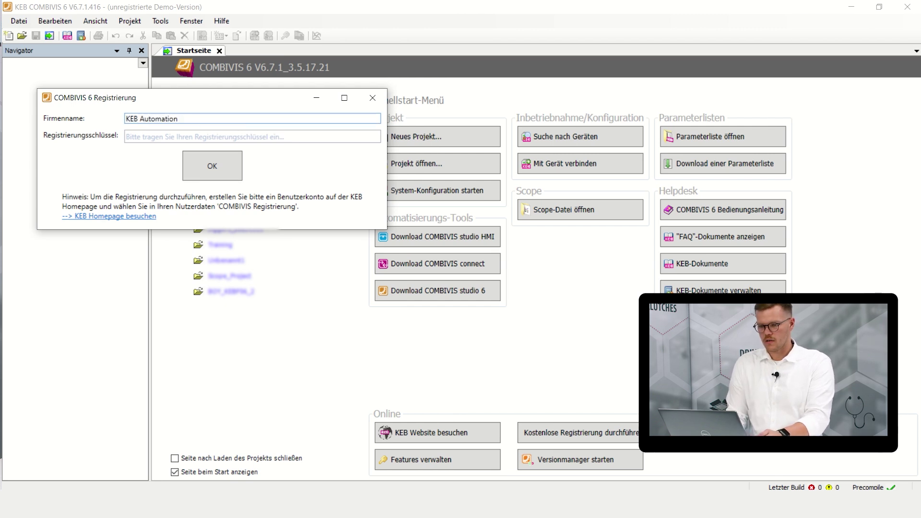
key(Tab)
key(ctrl+v)
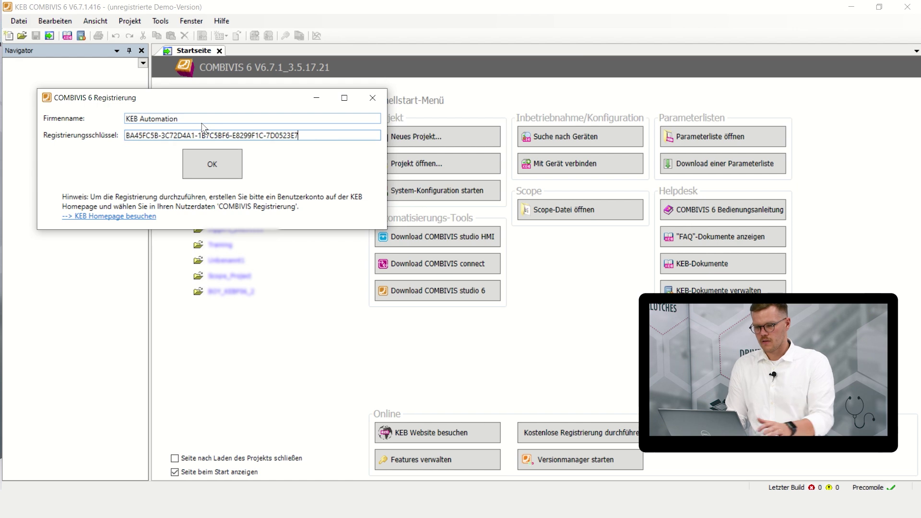
click(214, 160)
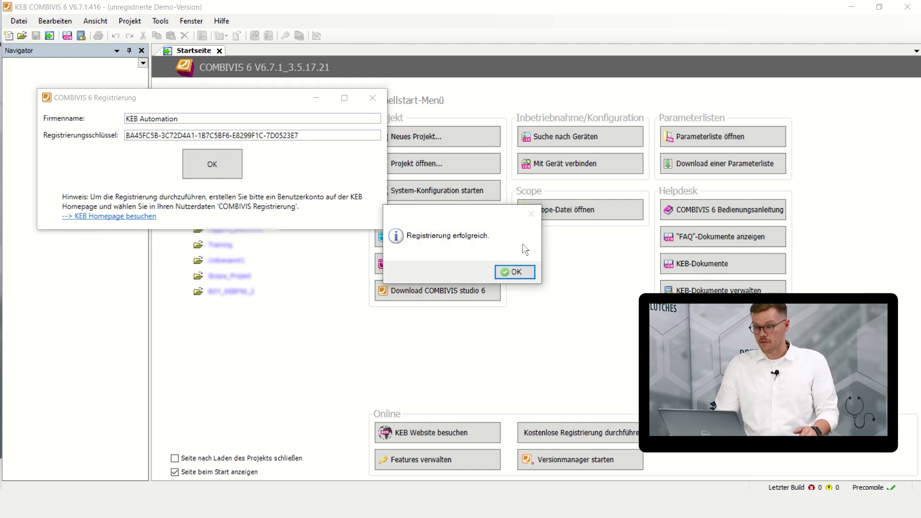
click(522, 272)
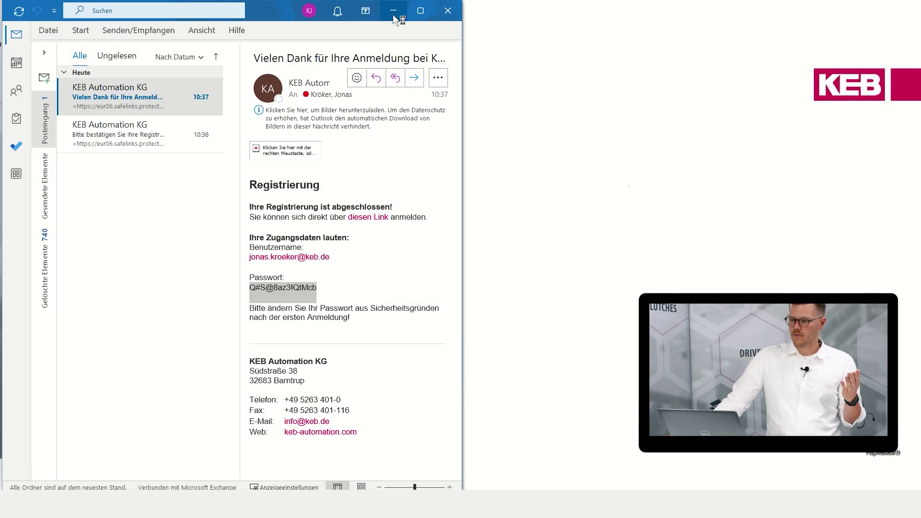
- Minimize Outlook, check COMBIVIS 6 for updates, review the recommended updates list and close it without updating
click(394, 17)
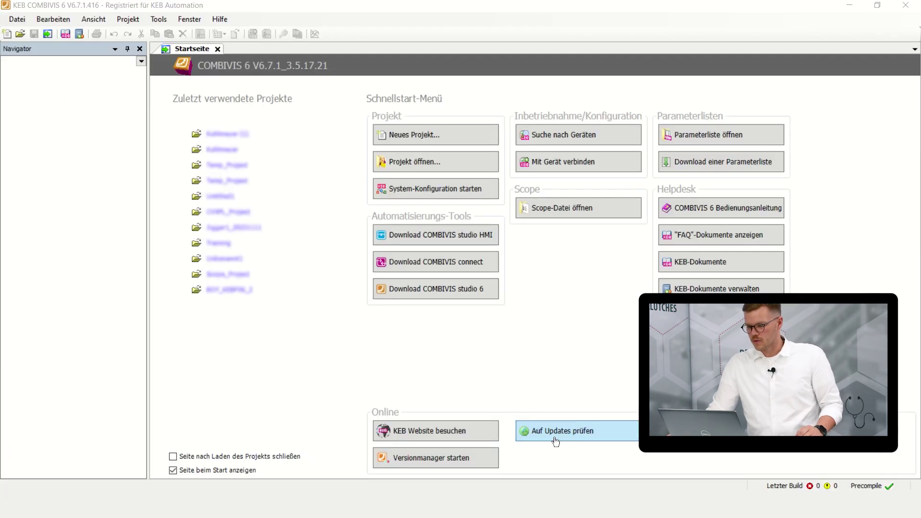
click(556, 438)
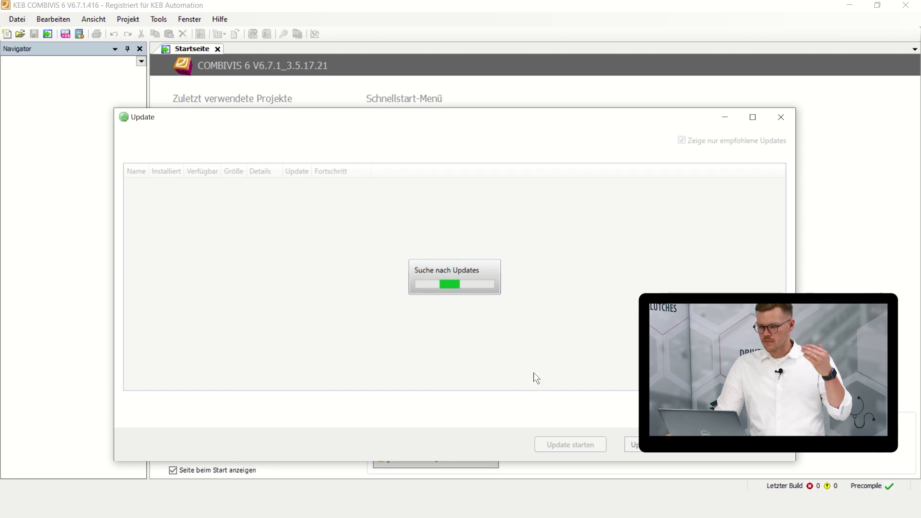
scroll(522, 369, down, 5)
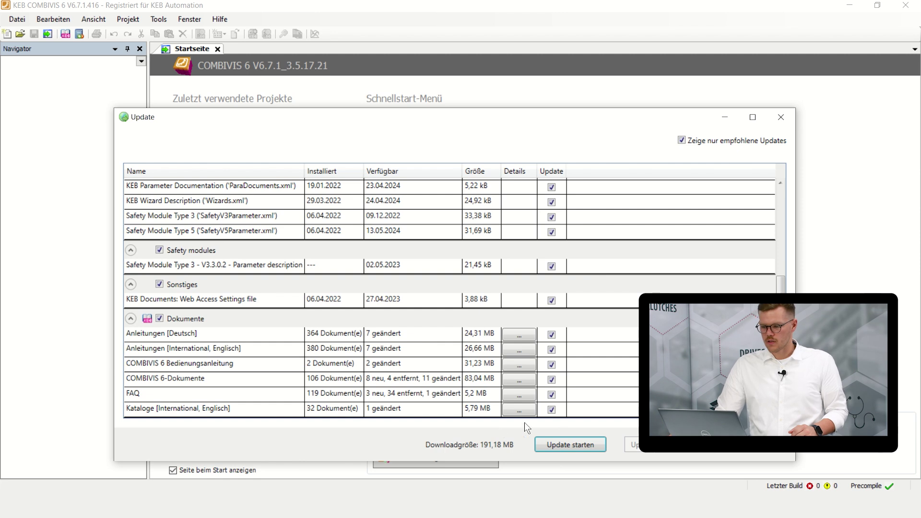
click(780, 117)
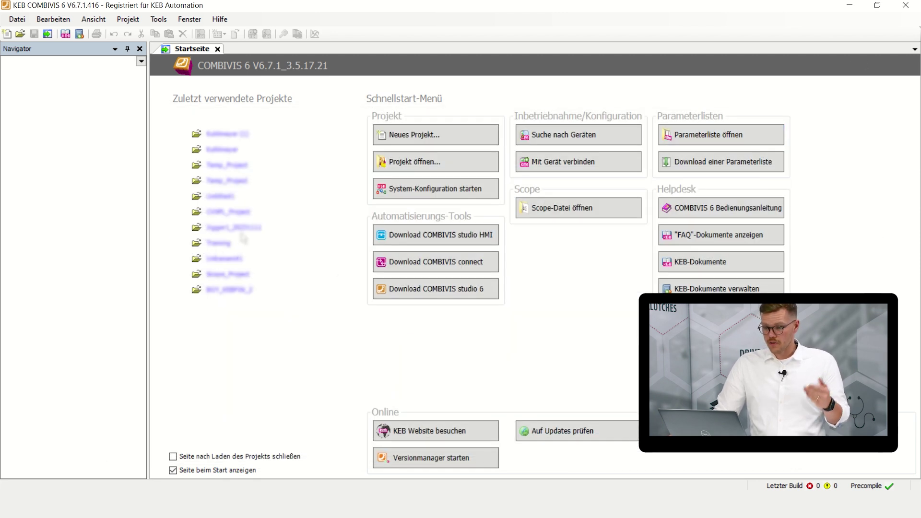
- Open the COMBIVIS options and examine the user interface language choices under Internationale Einstellungen
click(159, 20)
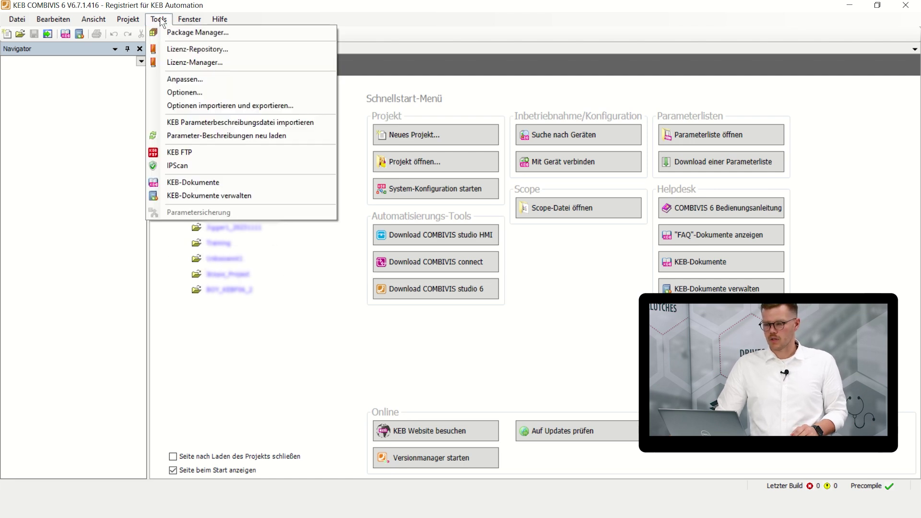
click(206, 92)
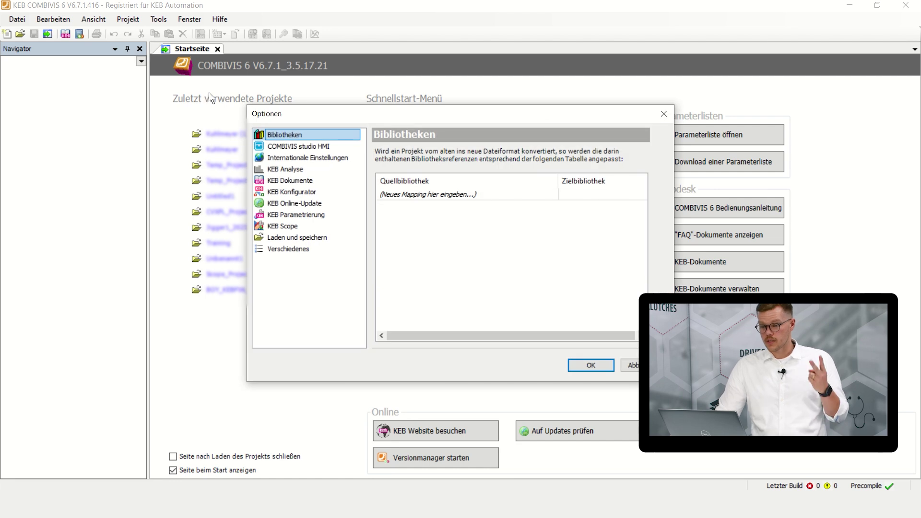
click(293, 158)
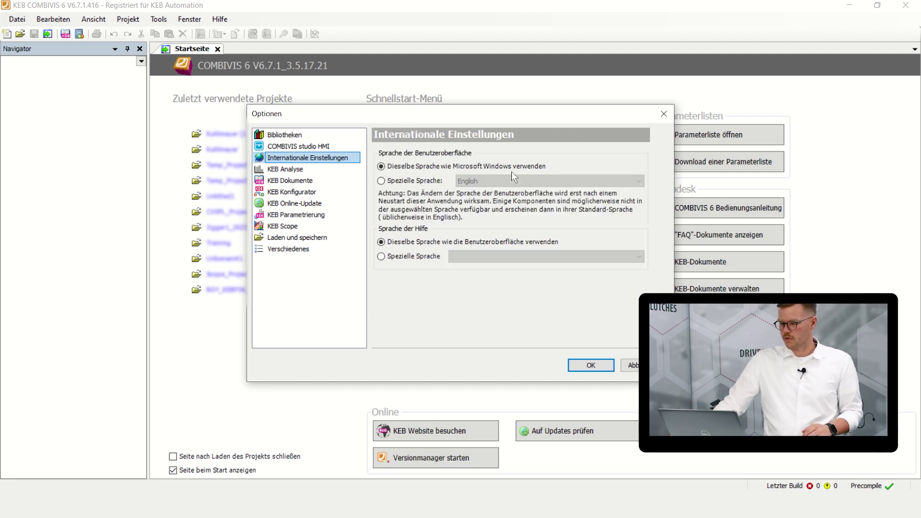
click(400, 184)
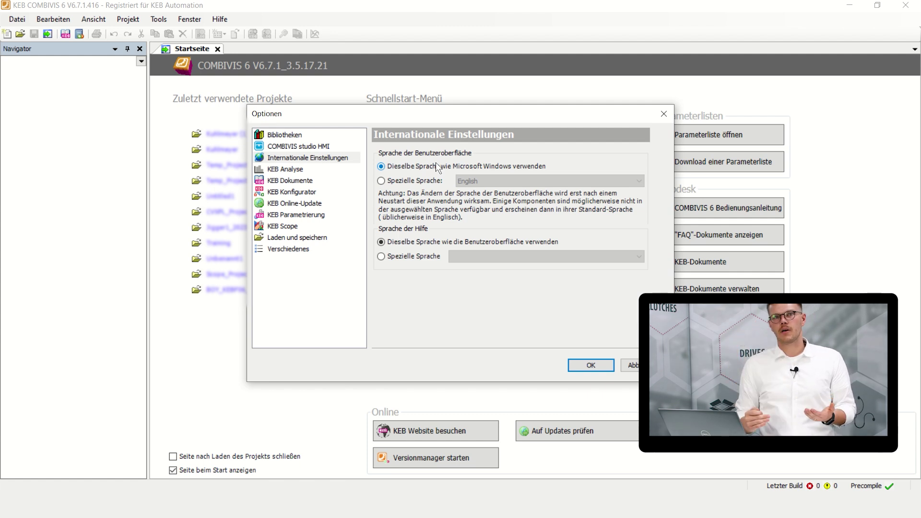
- Examine the parameter text language and display settings under KEB Parametrierung, and close the options without applying changes
click(298, 215)
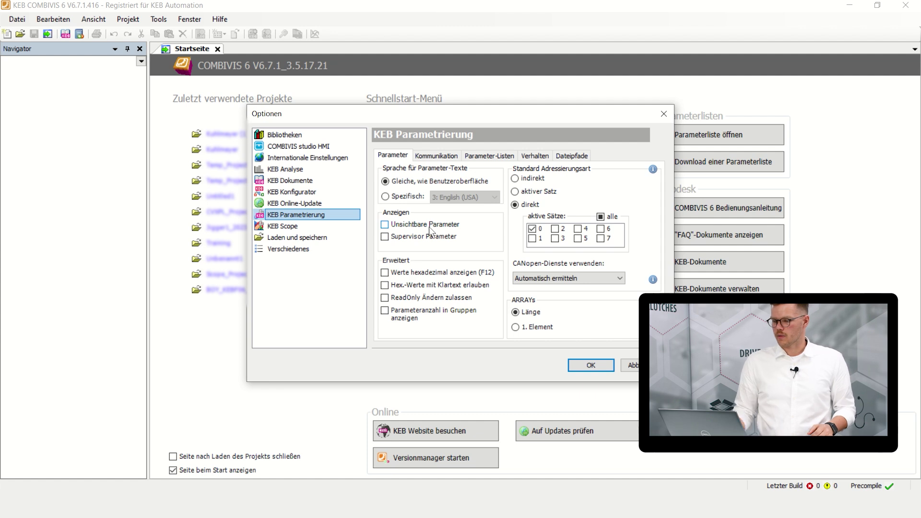
click(407, 183)
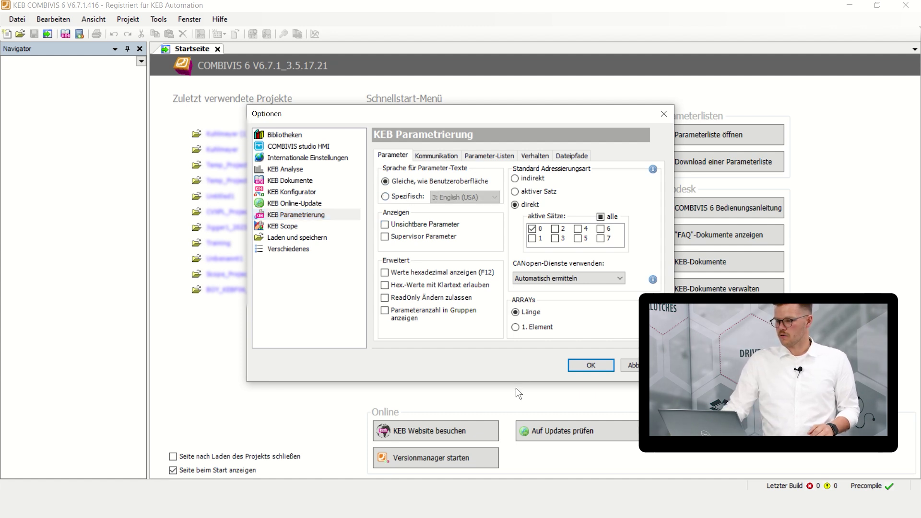
click(666, 114)
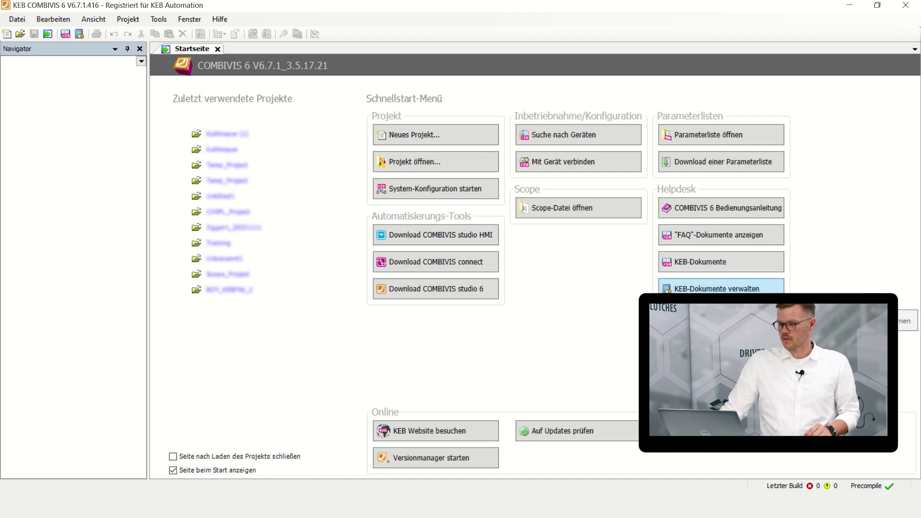
- Open the KEB document manager, review the installed packages, and select and deselect the Datenblätter package
click(719, 289)
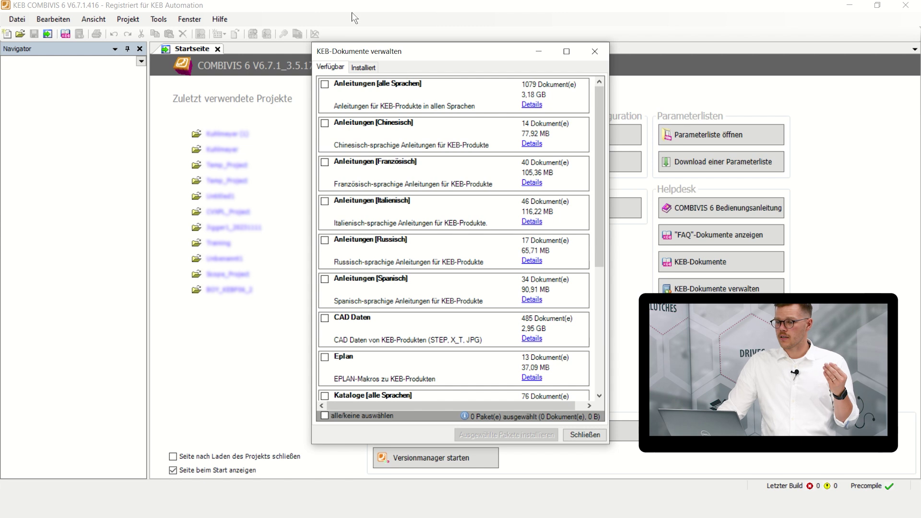
click(360, 67)
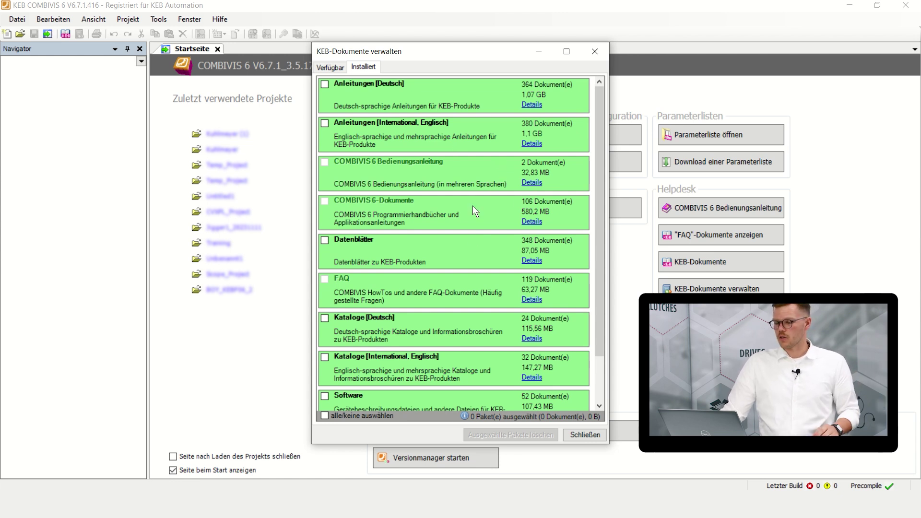
scroll(468, 211, down, 1)
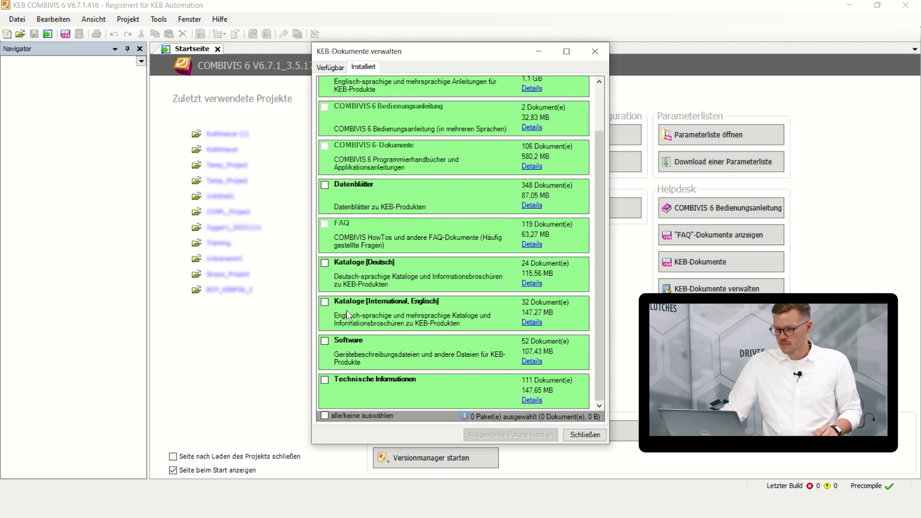
click(325, 186)
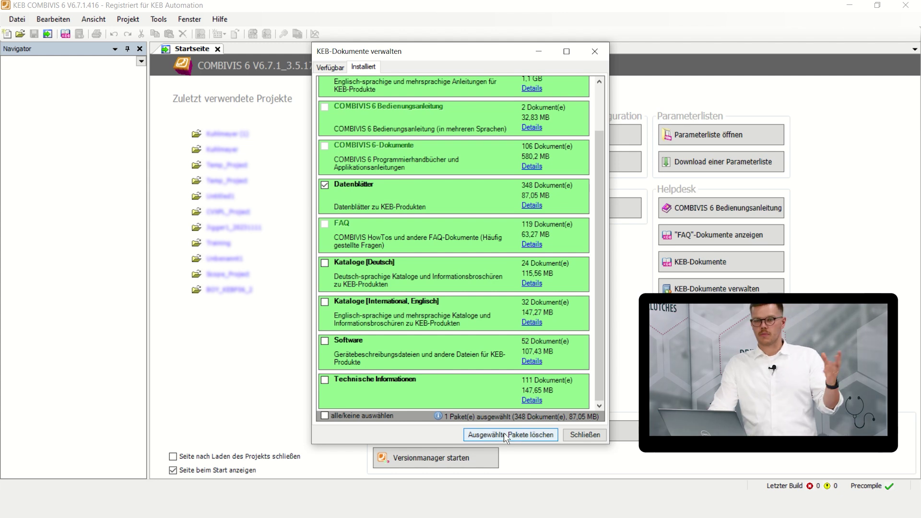
click(324, 184)
- Select the Anleitungen [Spanisch] package among the available KEB document packages for installation
click(330, 69)
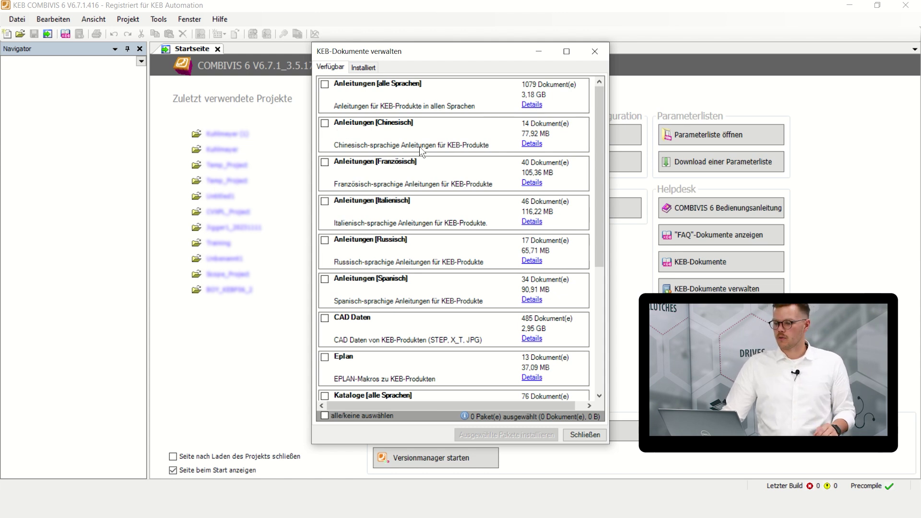
scroll(419, 146, down, 5)
scroll(426, 142, up, 3)
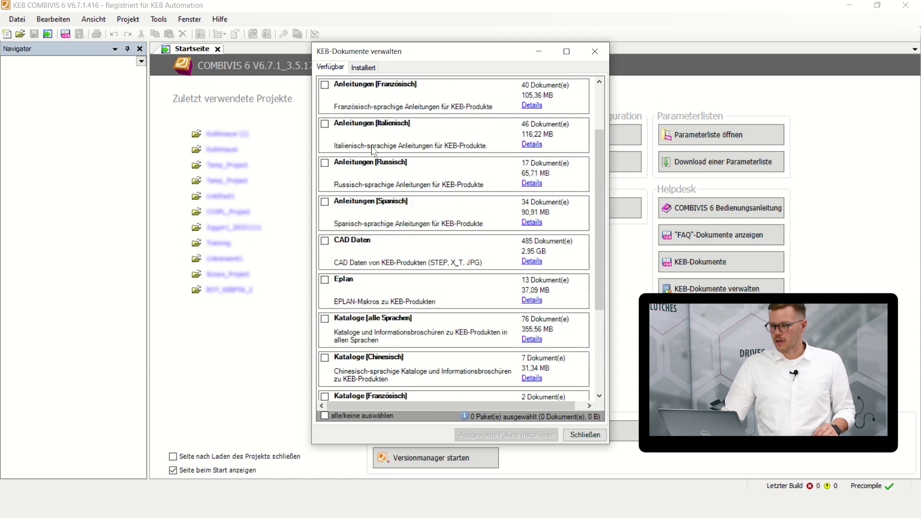
click(325, 201)
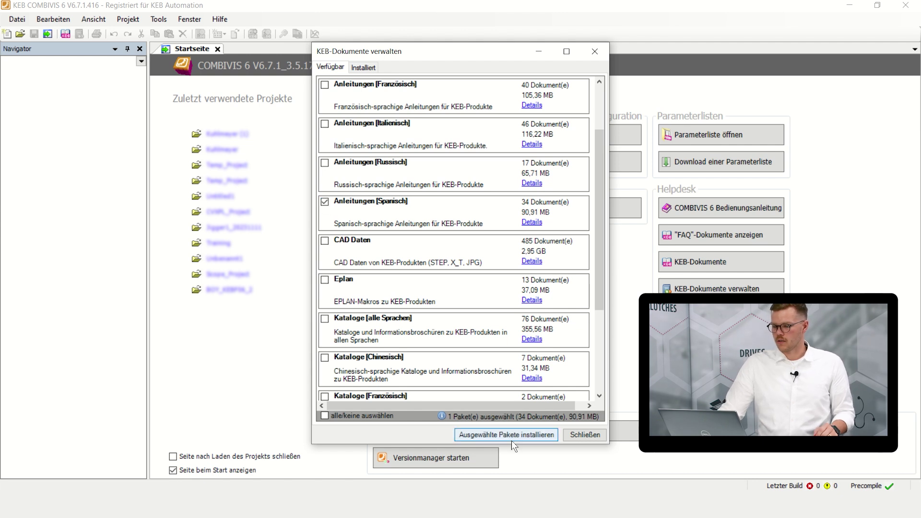